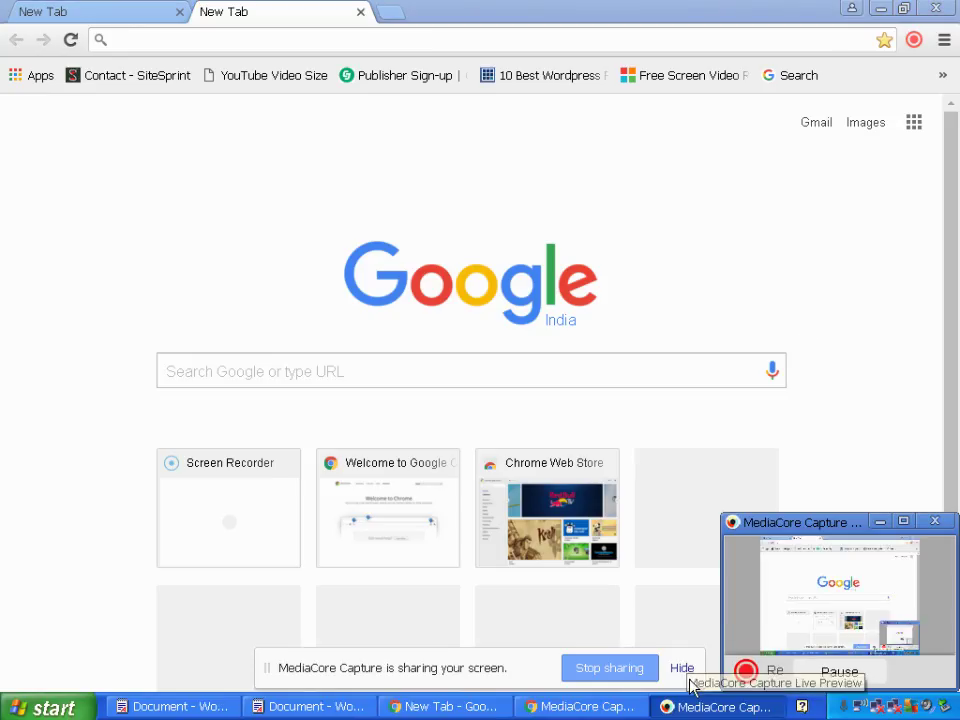
# - Hide the sharing bar, minimize the capture preview, and close the extra new tab
pyautogui.click(682, 668)
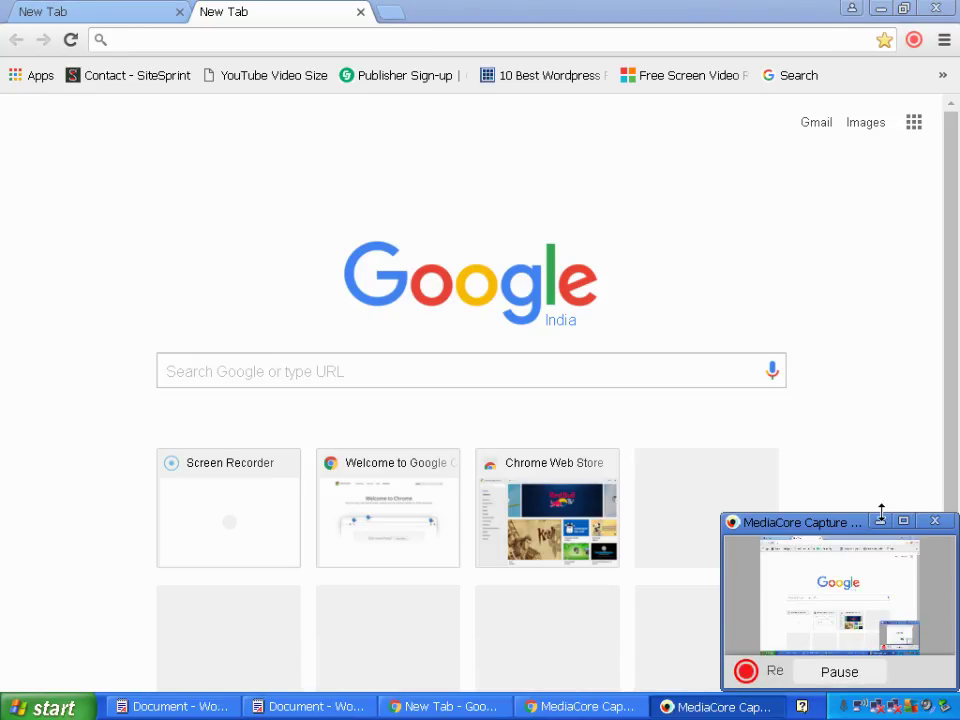
pyautogui.click(880, 520)
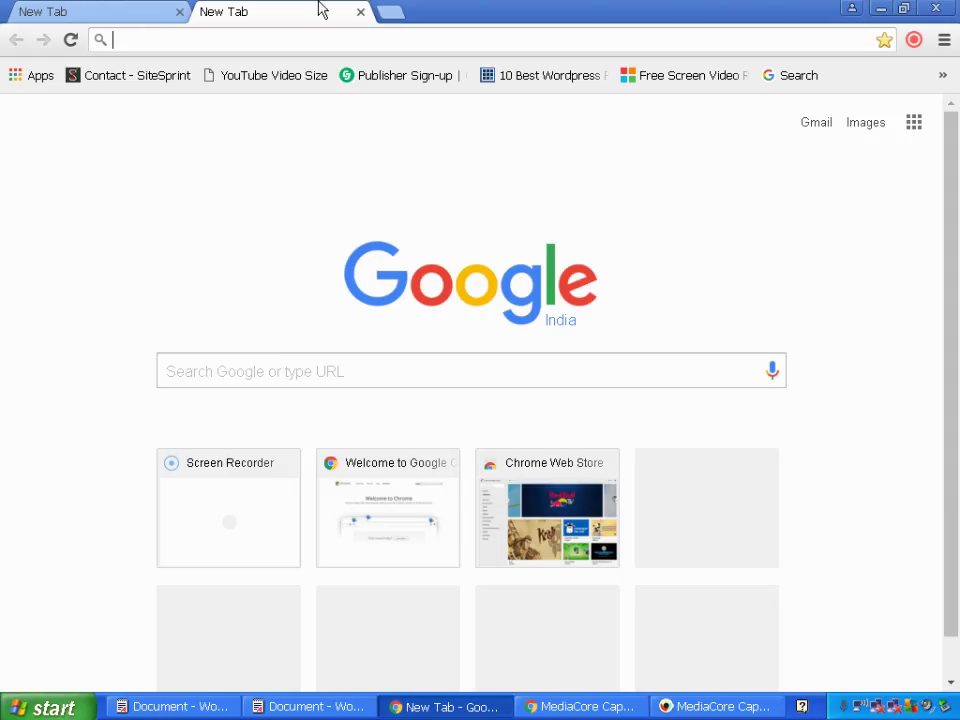
pyautogui.click(361, 12)
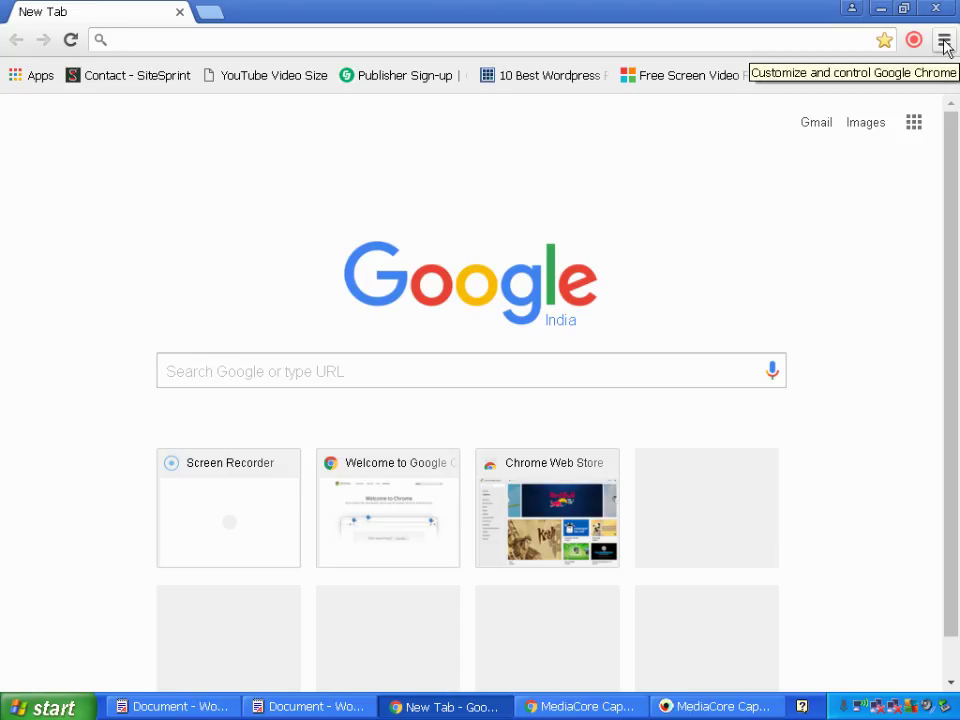
# - Add a new person under Settings > People, renaming it from 'Person 1' to 'Google'
pyautogui.click(943, 42)
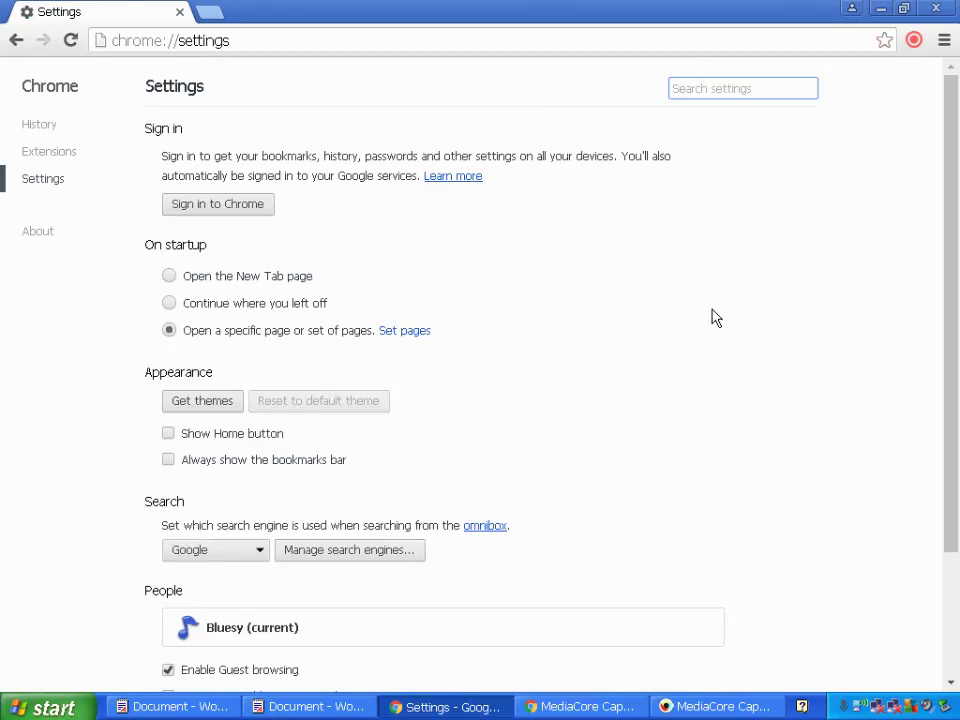
pyautogui.scroll(-3, 958, 352)
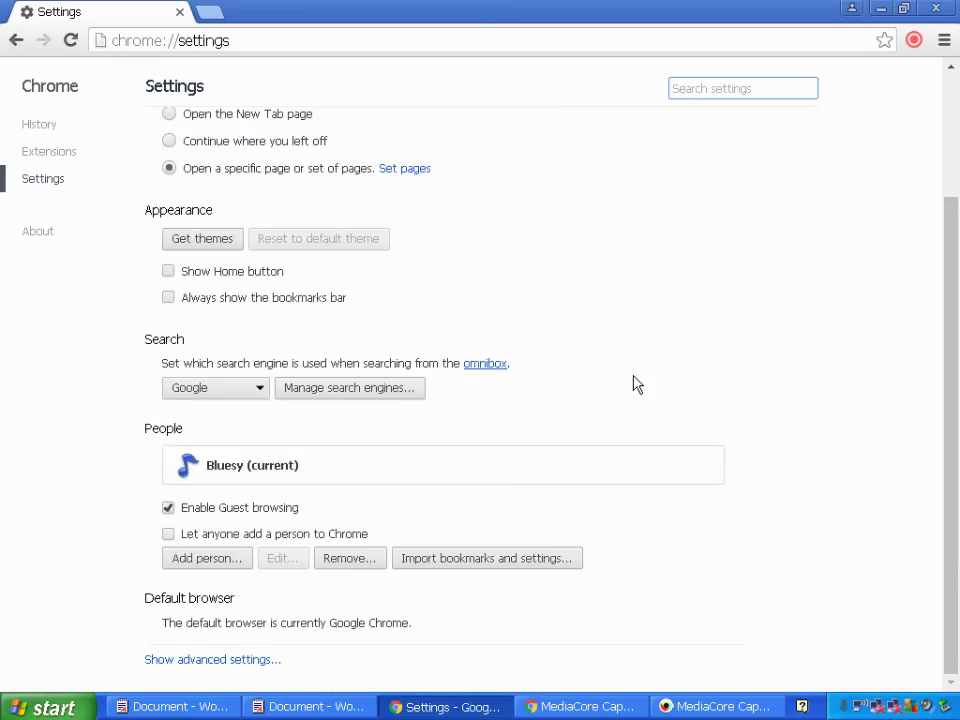
pyautogui.click(185, 436)
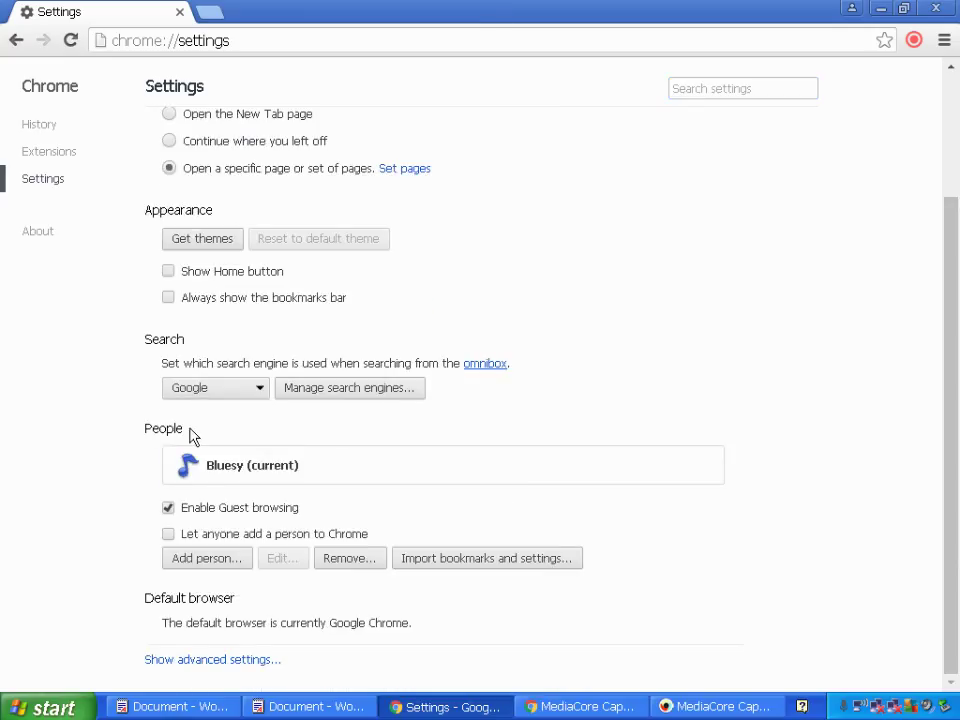
pyautogui.click(184, 562)
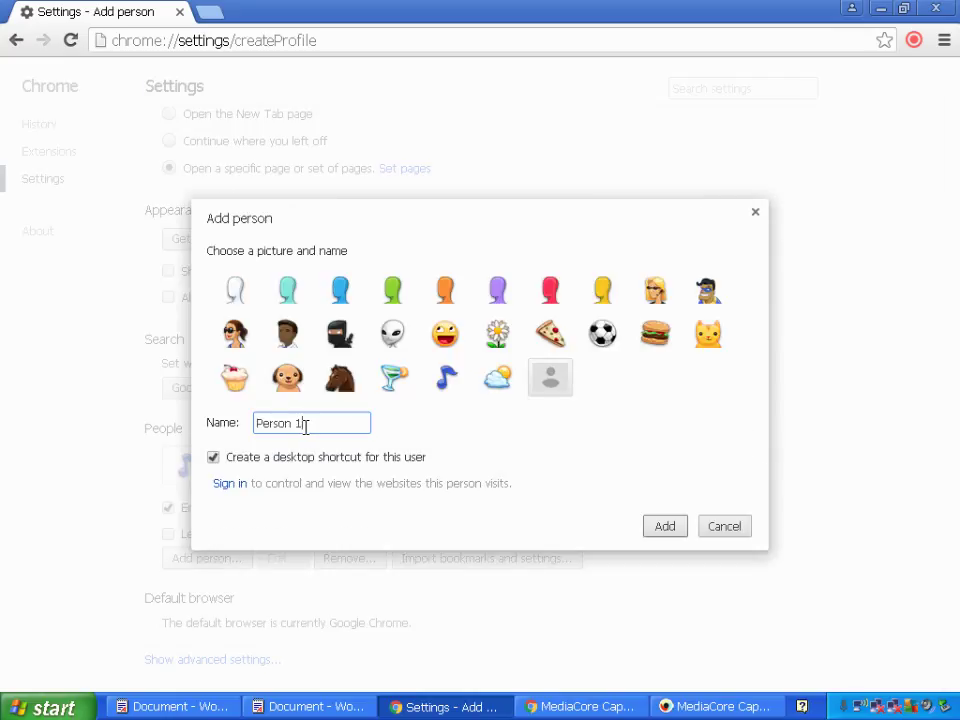
pyautogui.moveTo(315, 423); pyautogui.dragTo(258, 423)
pyautogui.press('BackSpace')
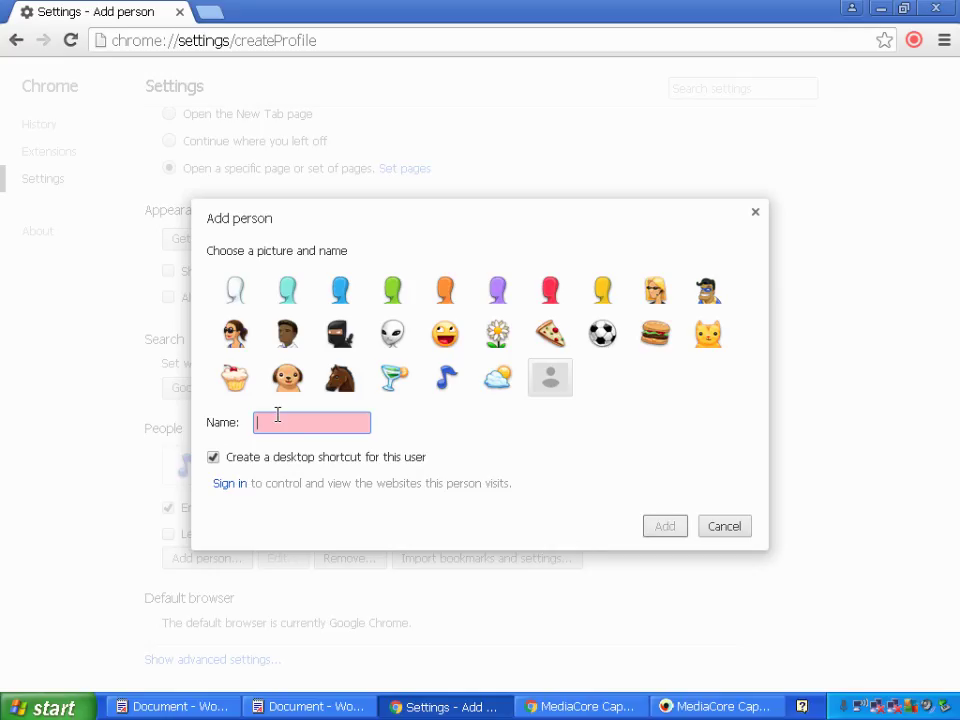
pyautogui.write('Google')
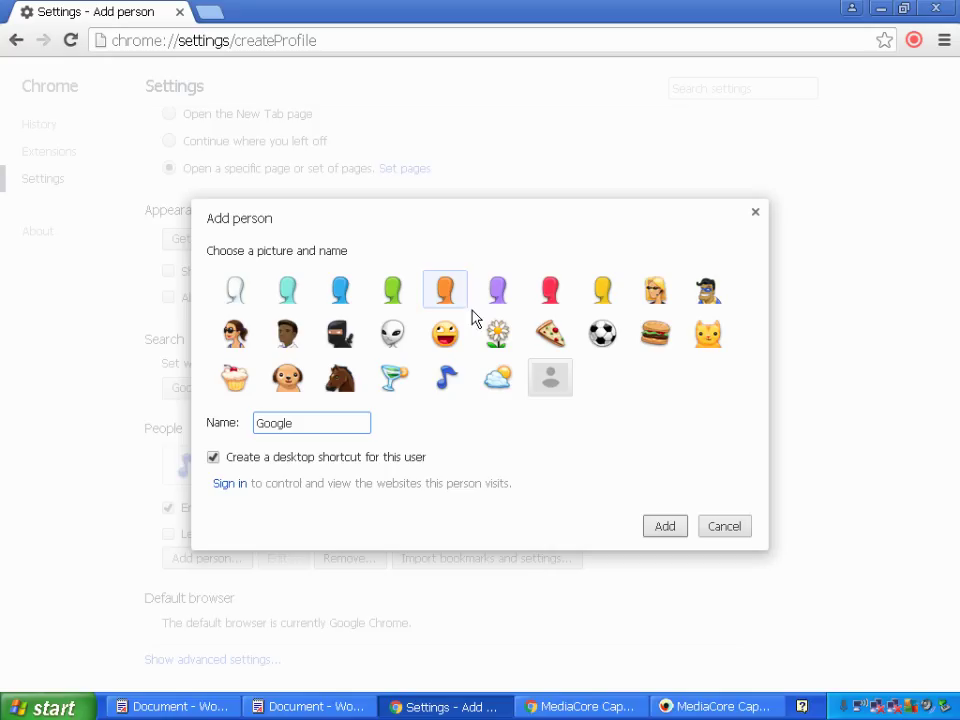
pyautogui.click(568, 388)
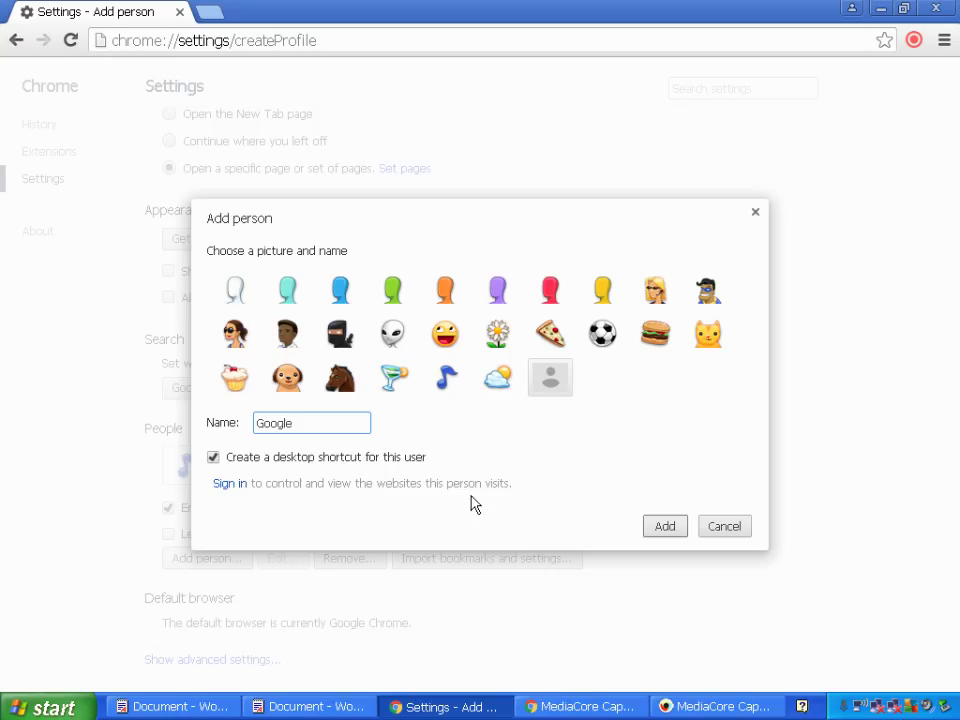
pyautogui.click(231, 484)
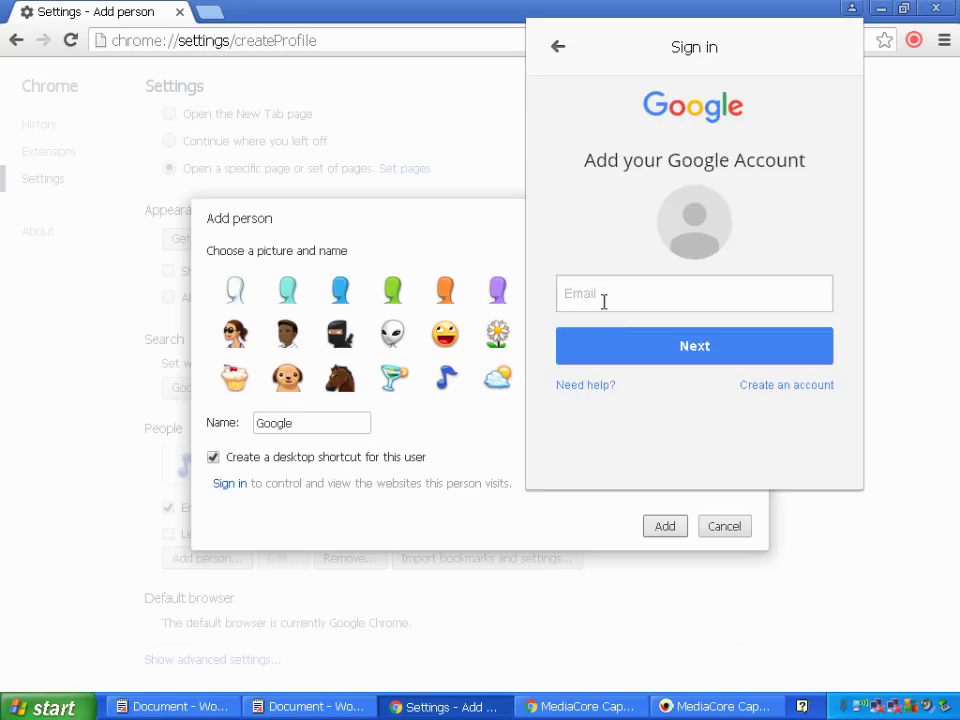
pyautogui.click(604, 301)
pyautogui.write('m')
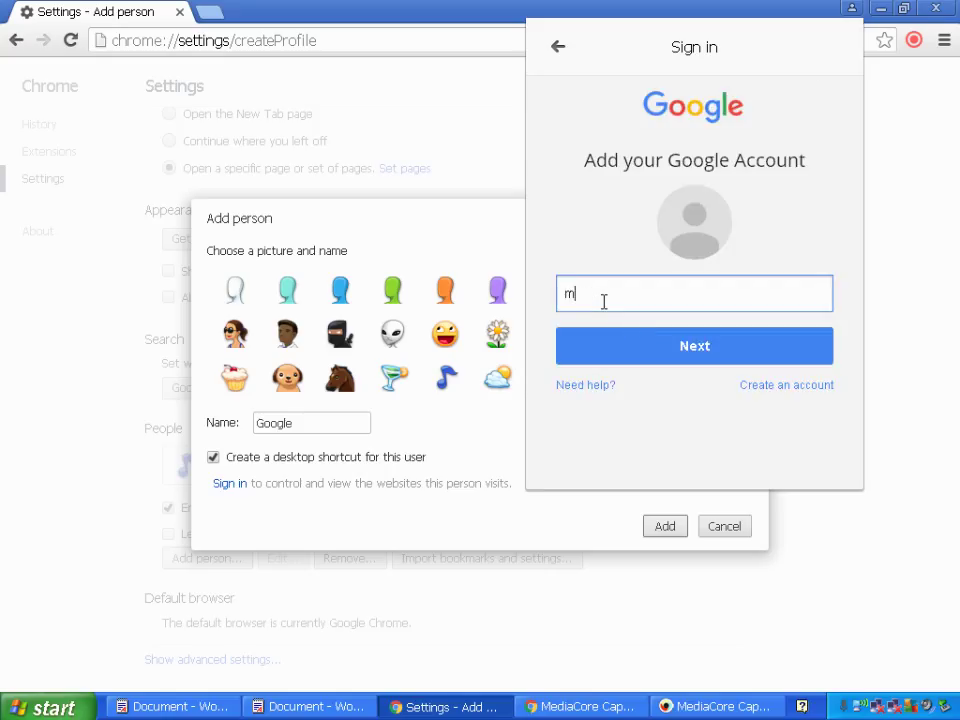
pyautogui.write('dazeemulla')
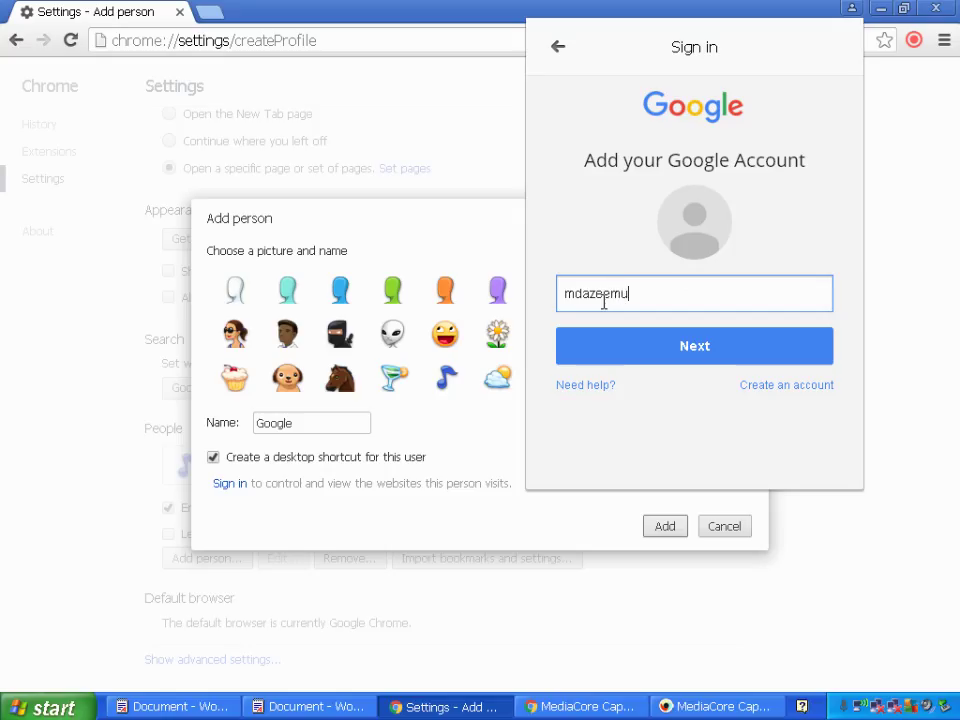
pyautogui.write('787')
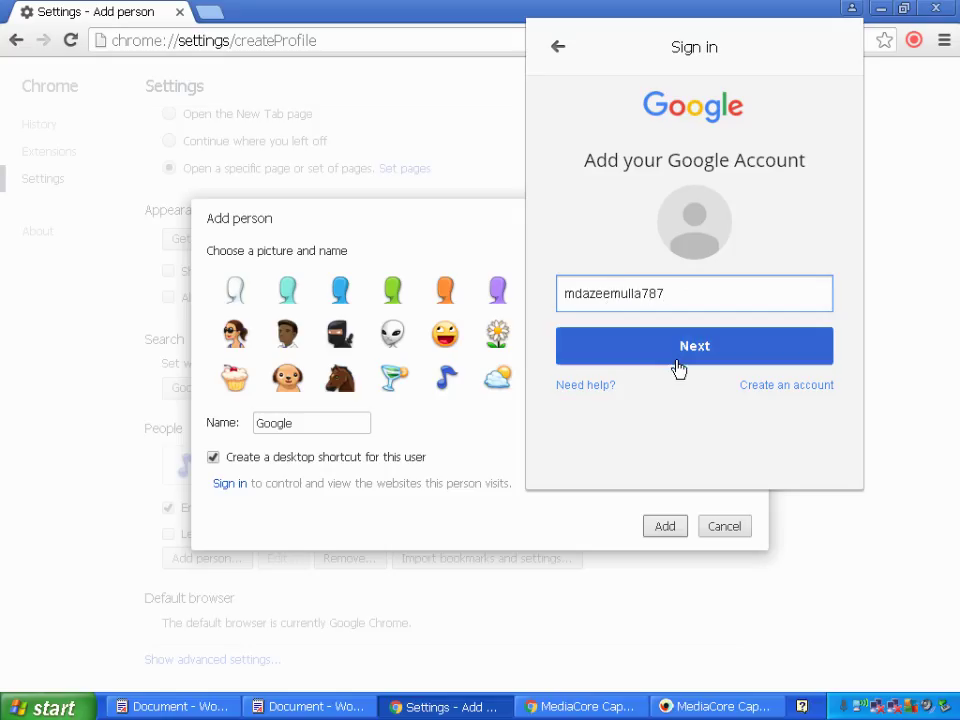
pyautogui.click(679, 358)
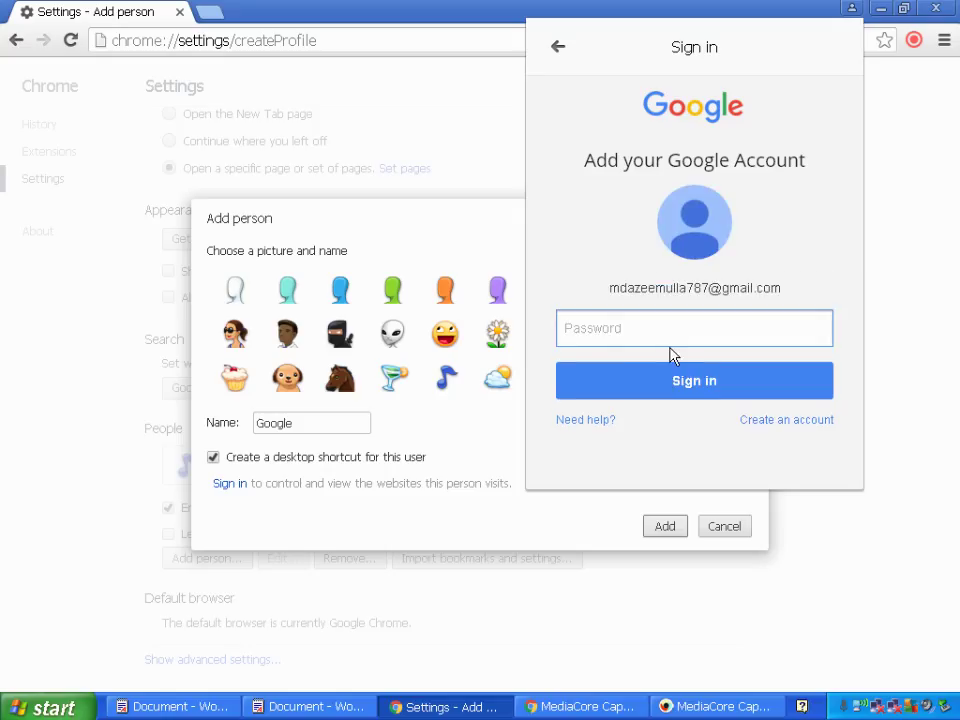
pyautogui.write('ab')
pyautogui.press('Return')
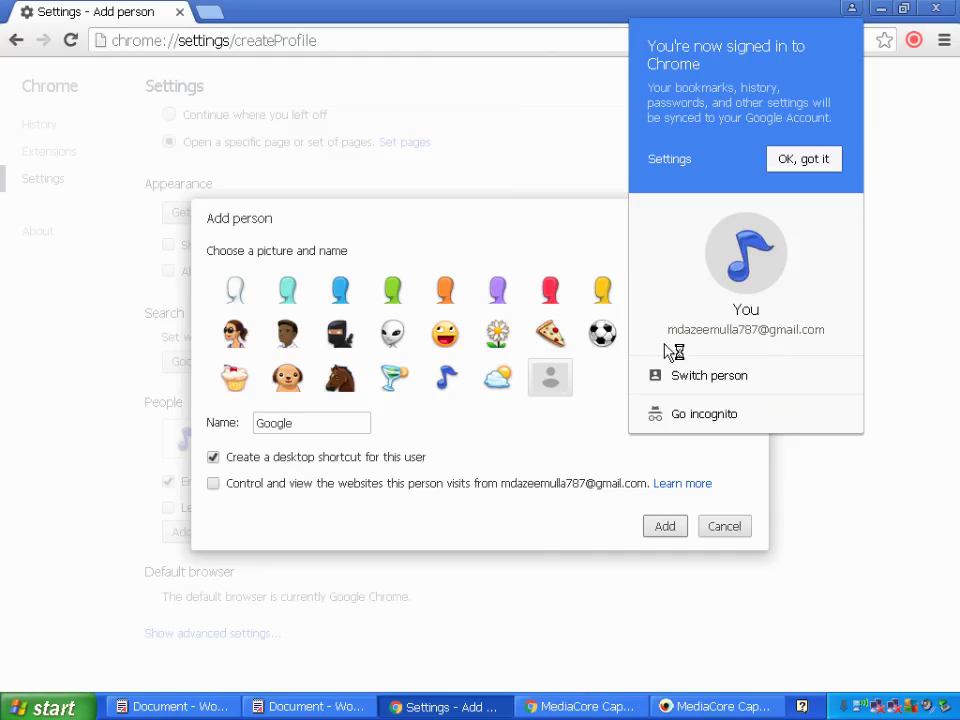
# - Pick the grey avatar, enable 'Control and view the websites this person visits', and confirm Add
pyautogui.click(810, 168)
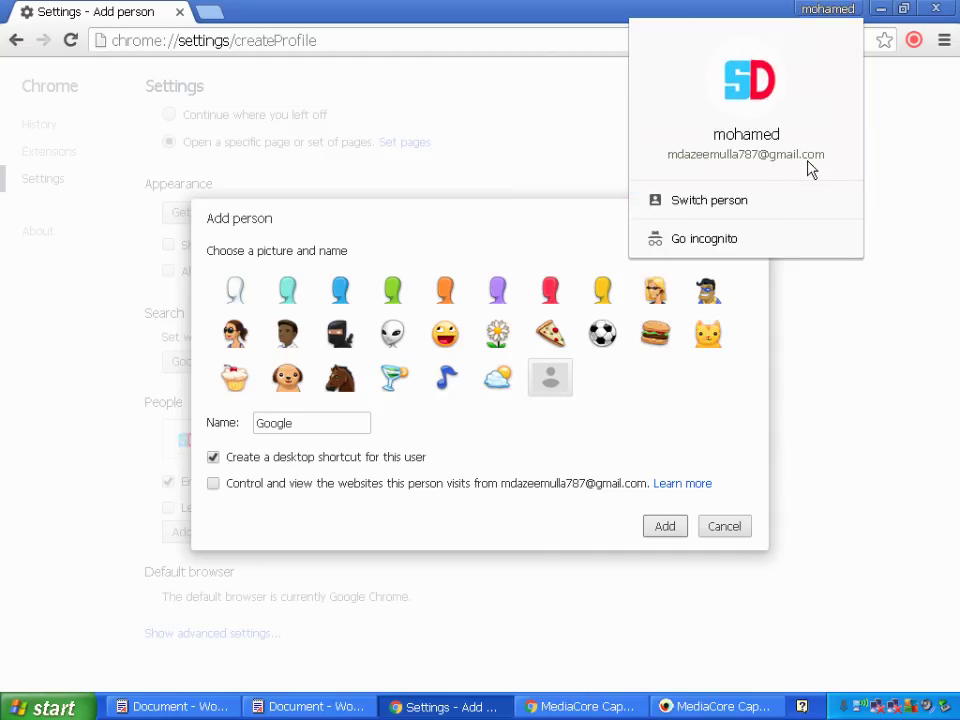
pyautogui.click(838, 345)
pyautogui.click(556, 386)
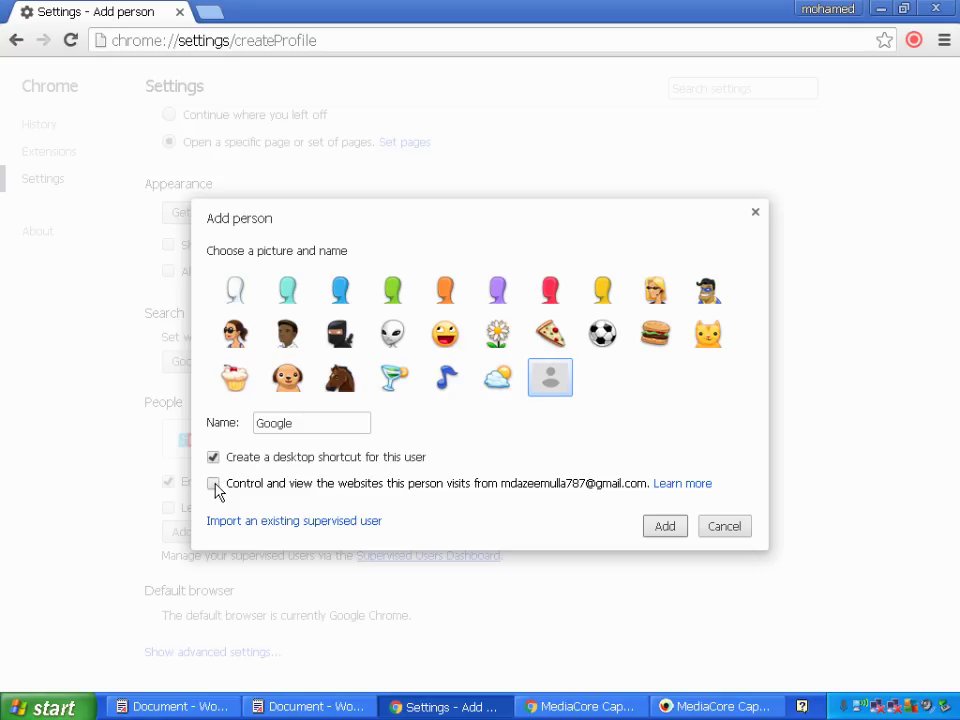
pyautogui.click(213, 484)
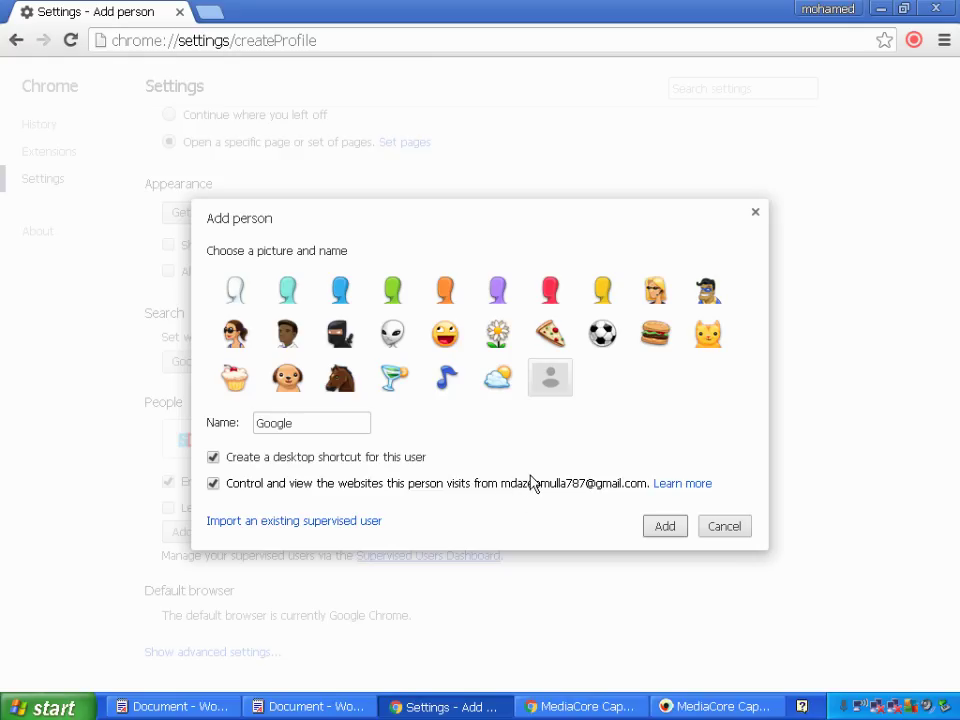
pyautogui.click(510, 486)
# - Create the supervised user Google and acknowledge the confirmation with Got it
pyautogui.click(667, 528)
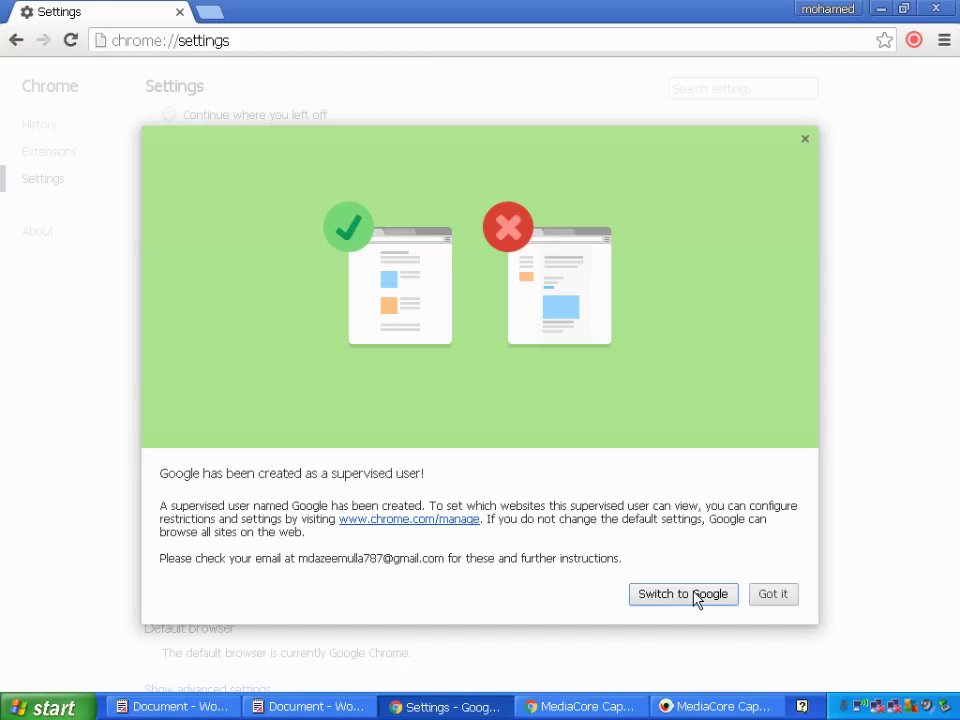
pyautogui.click(774, 596)
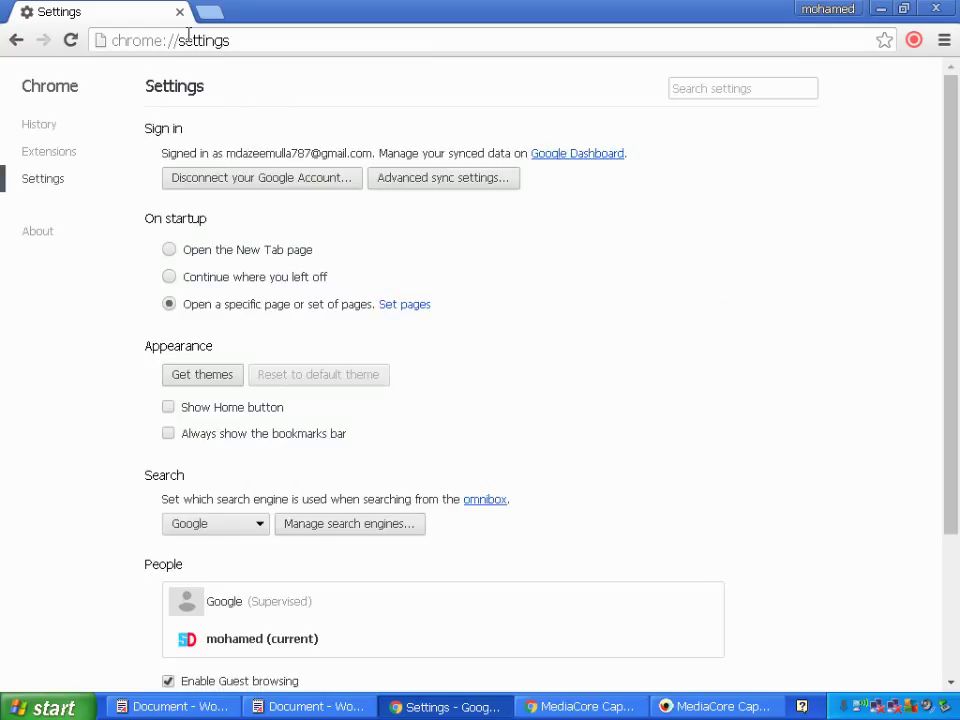
pyautogui.click(881, 9)
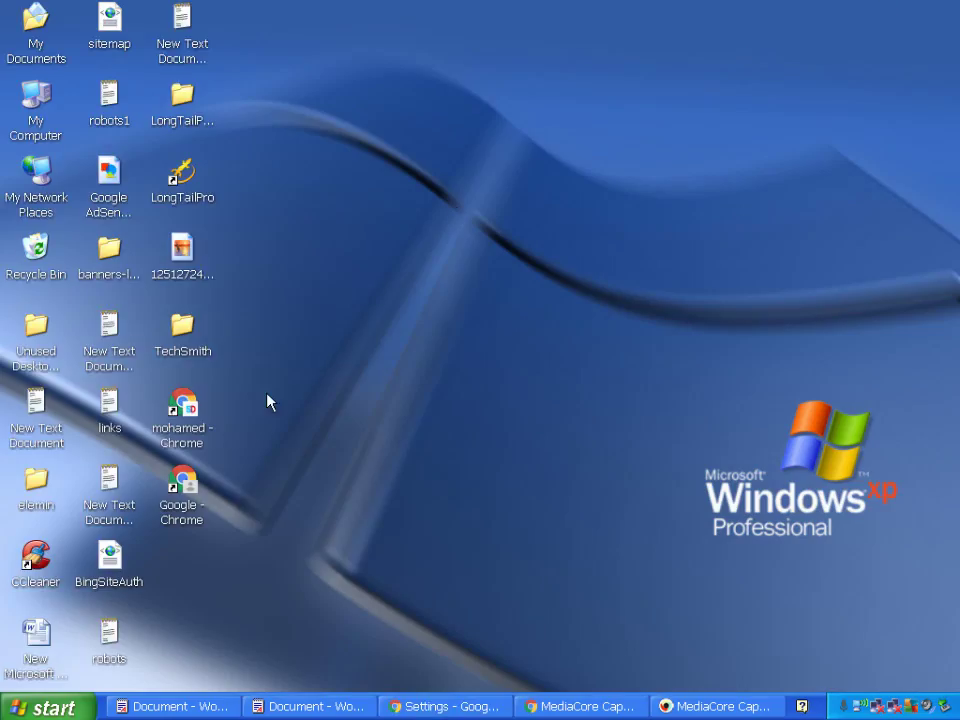
pyautogui.click(184, 494)
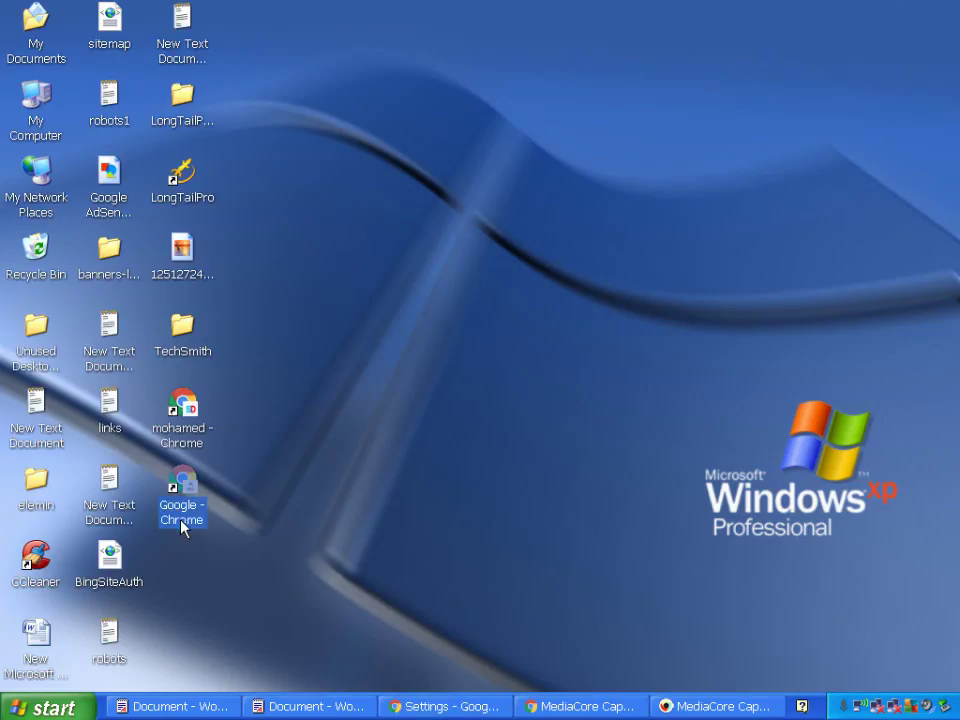
pyautogui.click(167, 420)
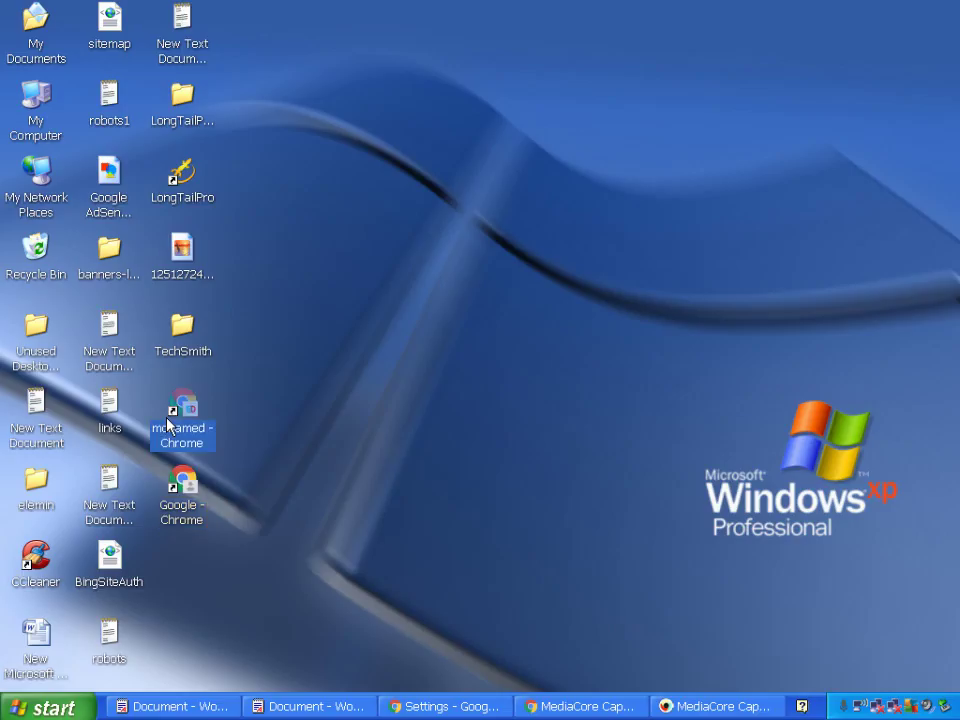
pyautogui.click(194, 504)
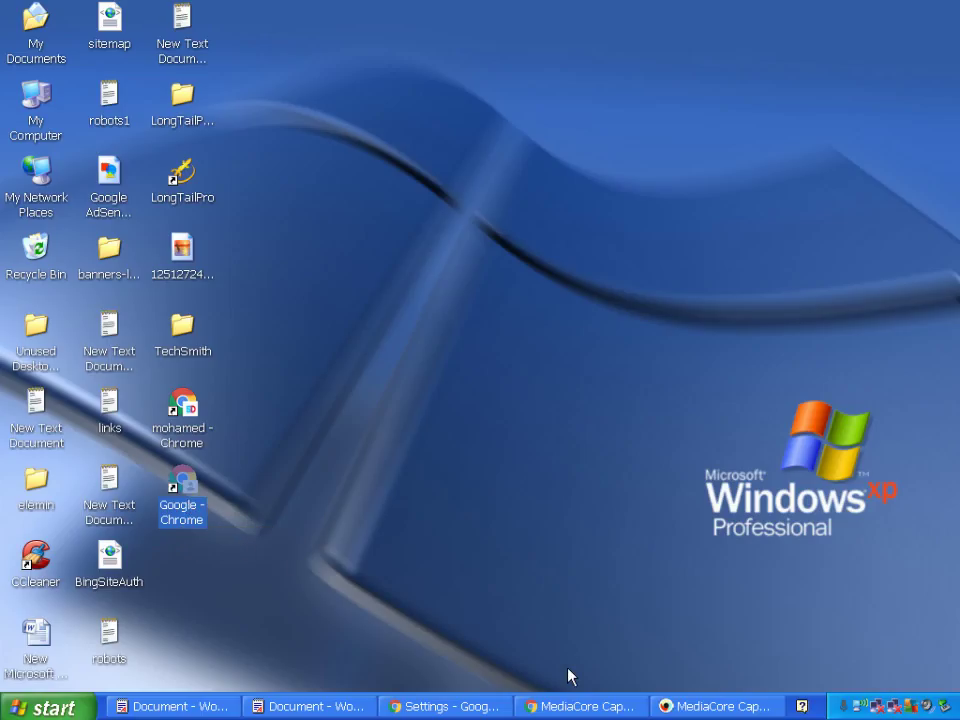
pyautogui.click(445, 706)
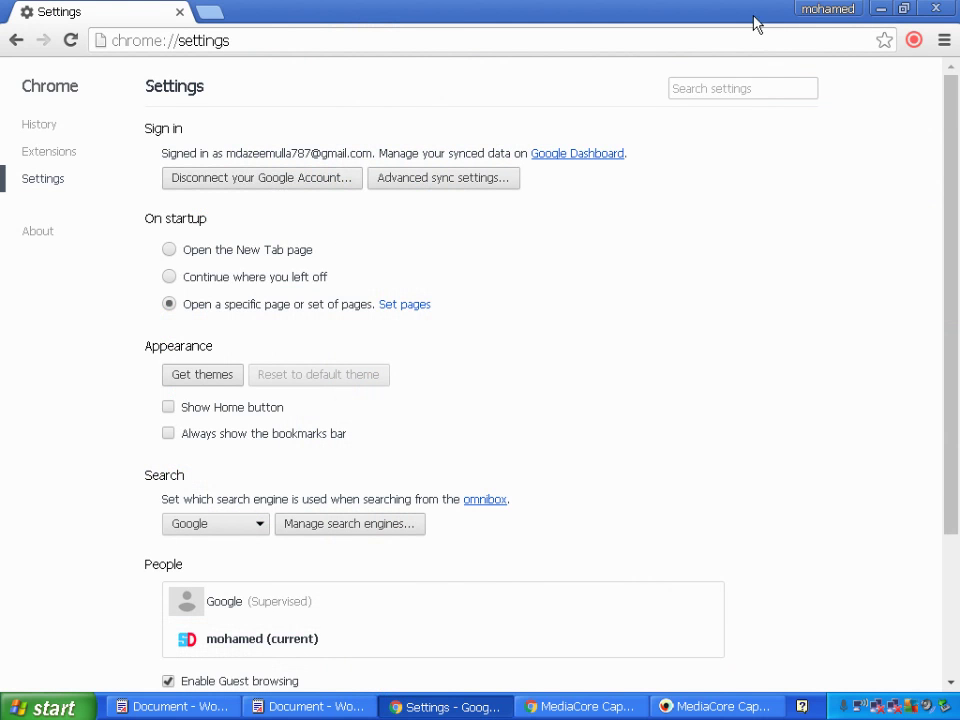
pyautogui.click(878, 7)
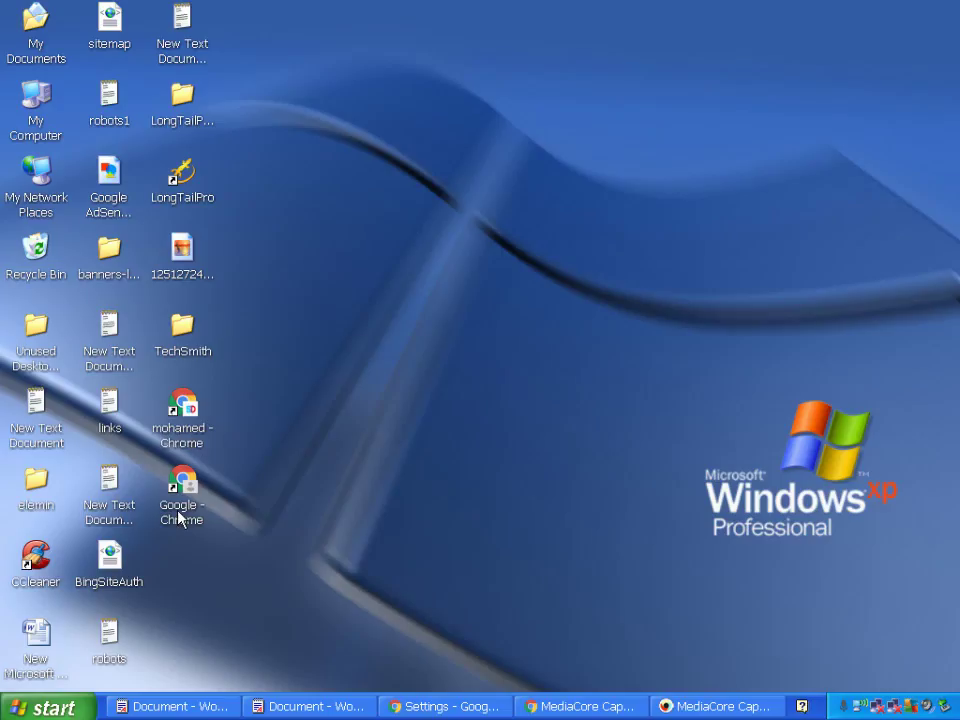
pyautogui.doubleClick(188, 432)
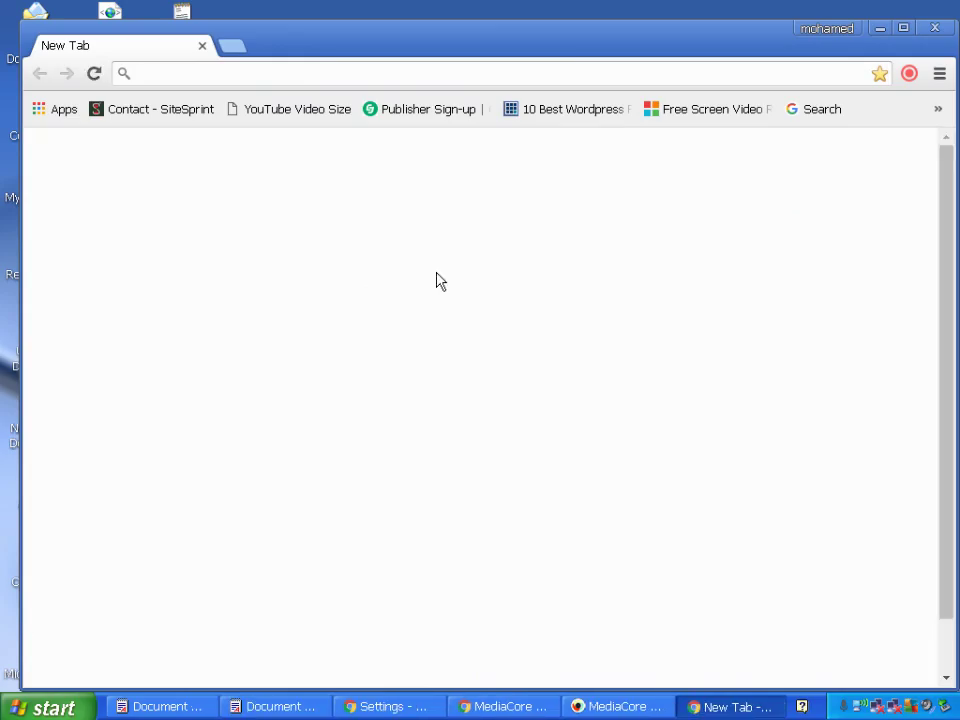
pyautogui.click(935, 29)
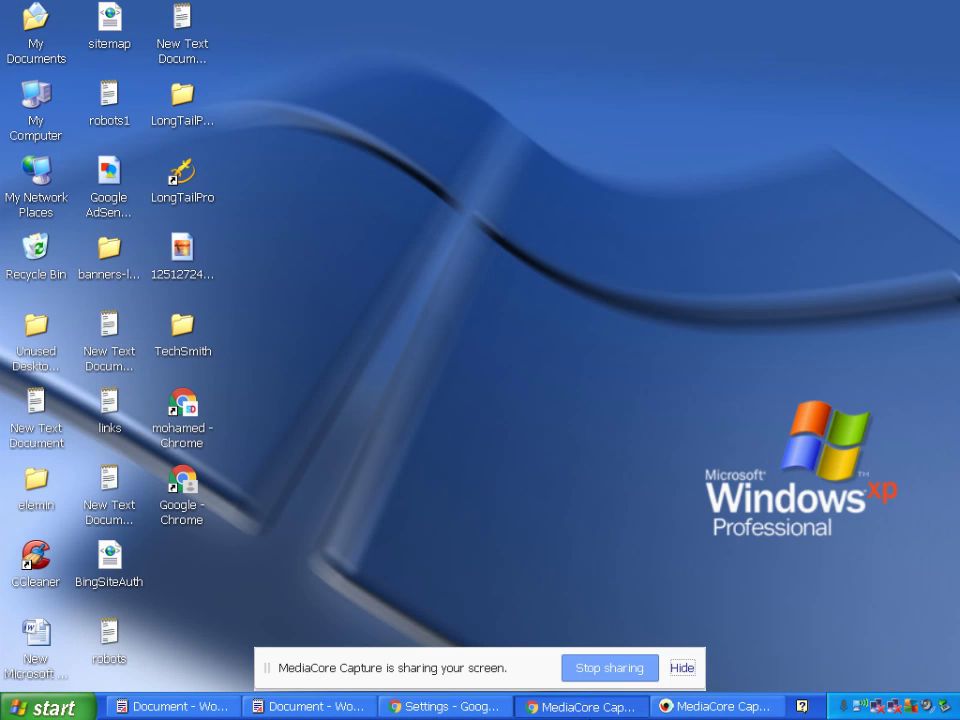
# - Disconnect the Google account in Chrome settings and confirm the disconnection
pyautogui.click(475, 708)
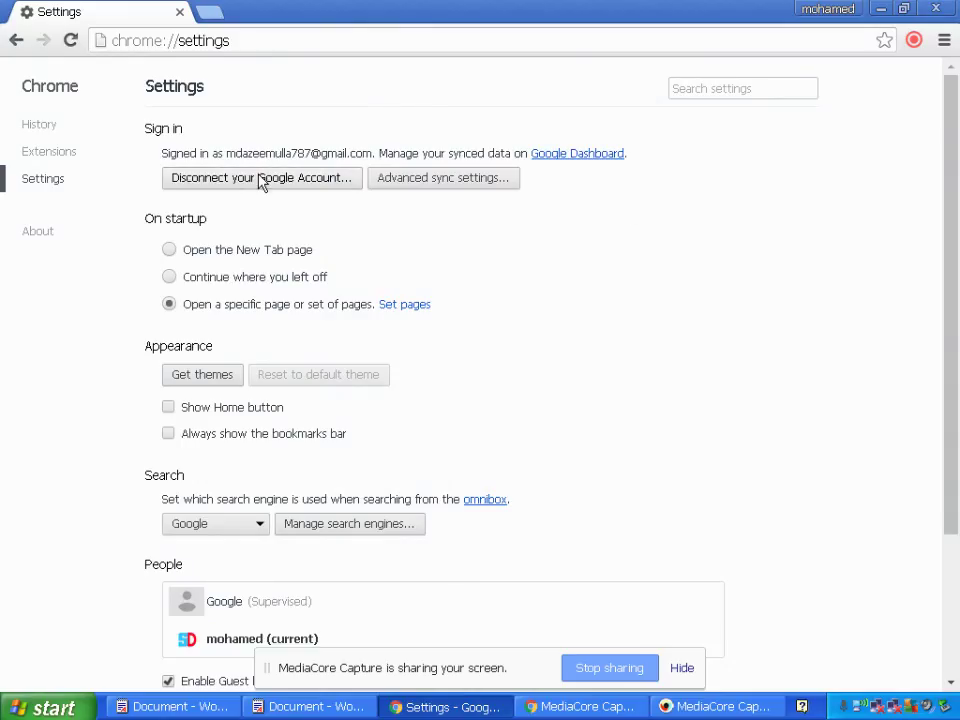
pyautogui.click(259, 178)
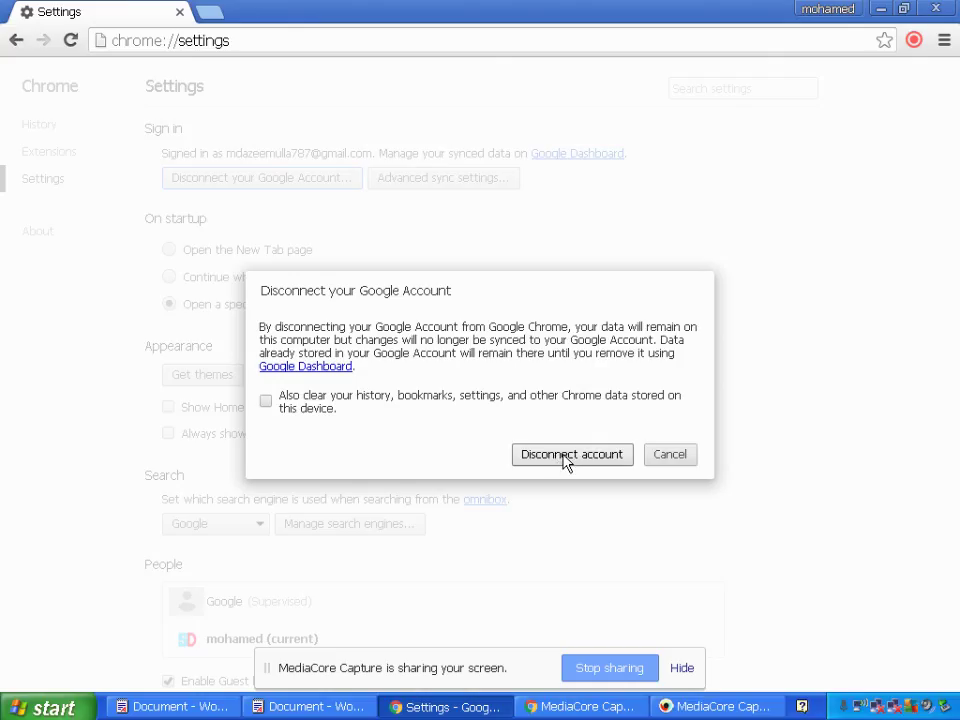
pyautogui.click(566, 460)
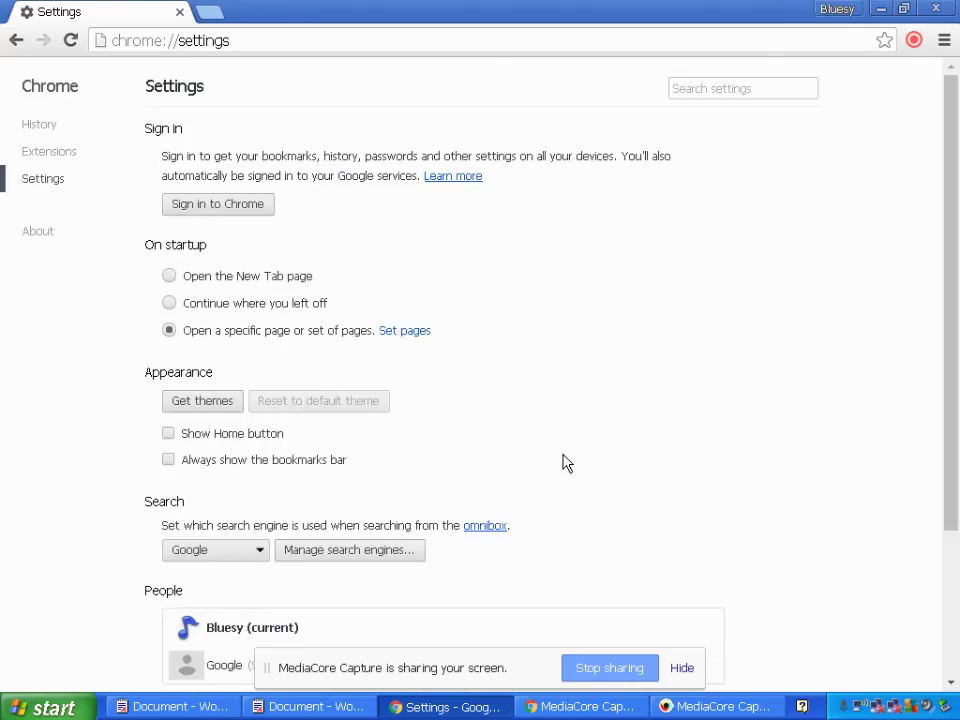
# - Replace the Settings tab with a new tab and clear the audio and sharing notices
pyautogui.click(212, 13)
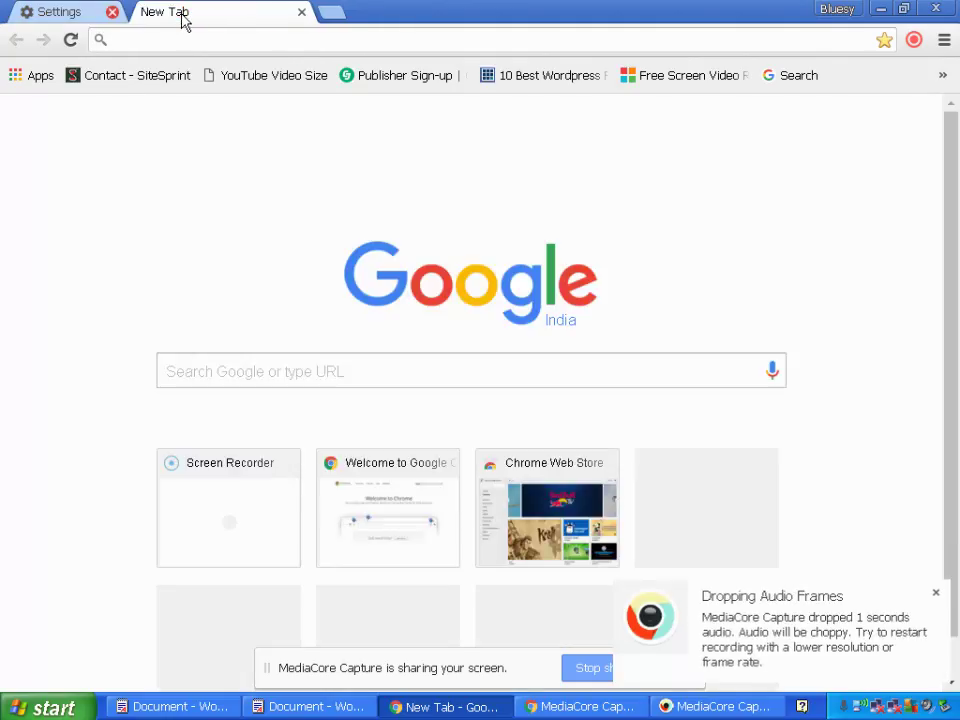
pyautogui.click(112, 12)
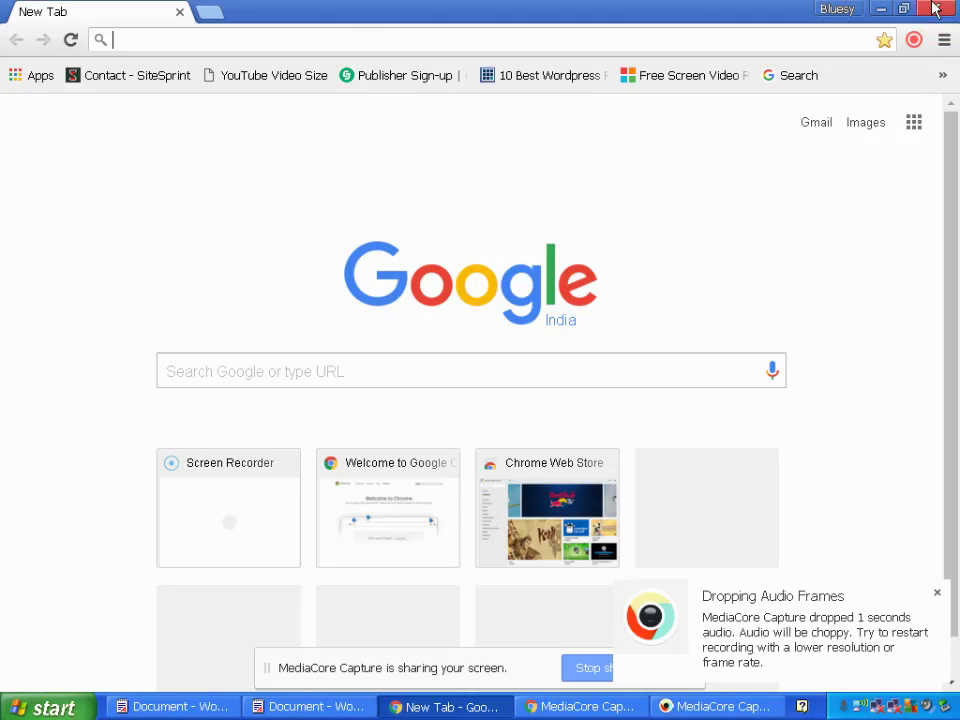
pyautogui.click(936, 593)
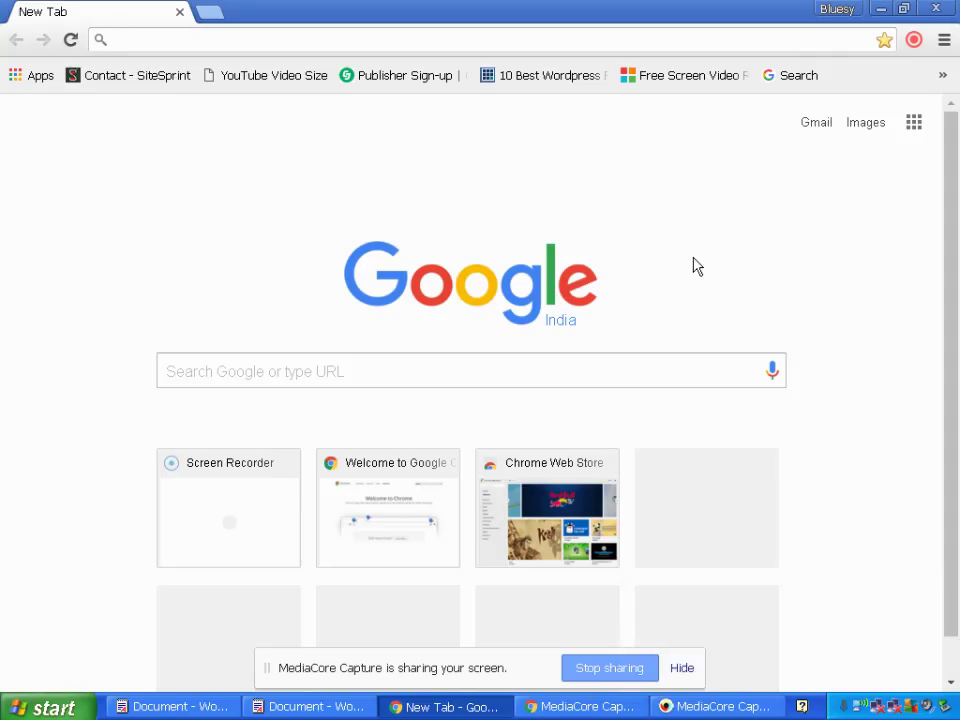
pyautogui.click(678, 676)
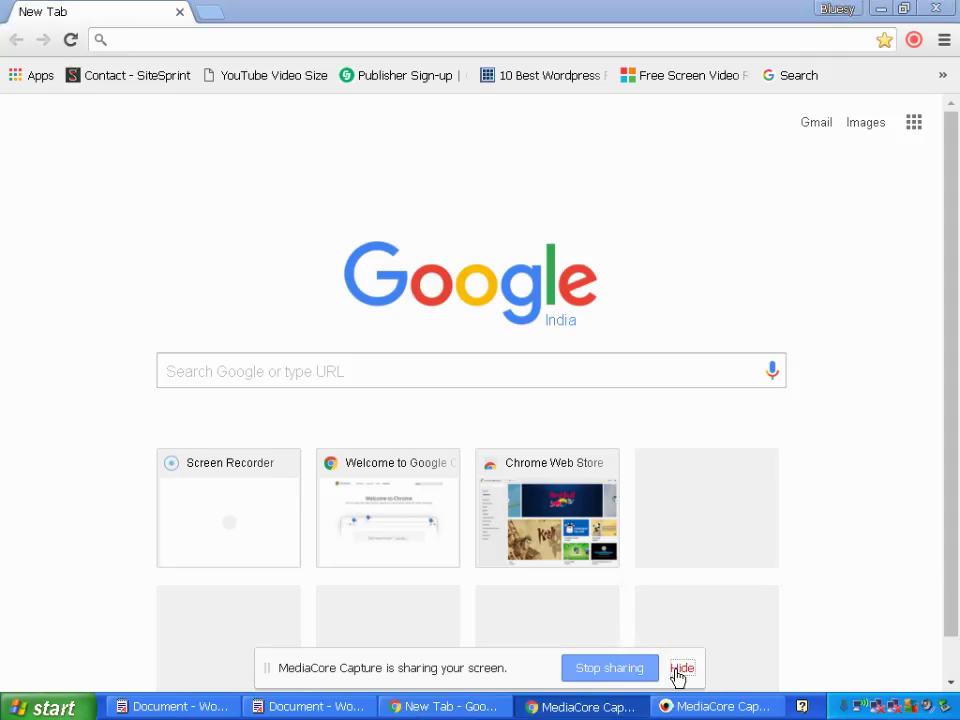
# - Move the Bluesy - Chrome shortcut into TechSmith, then launch the Google - Chrome shortcut
pyautogui.click(882, 10)
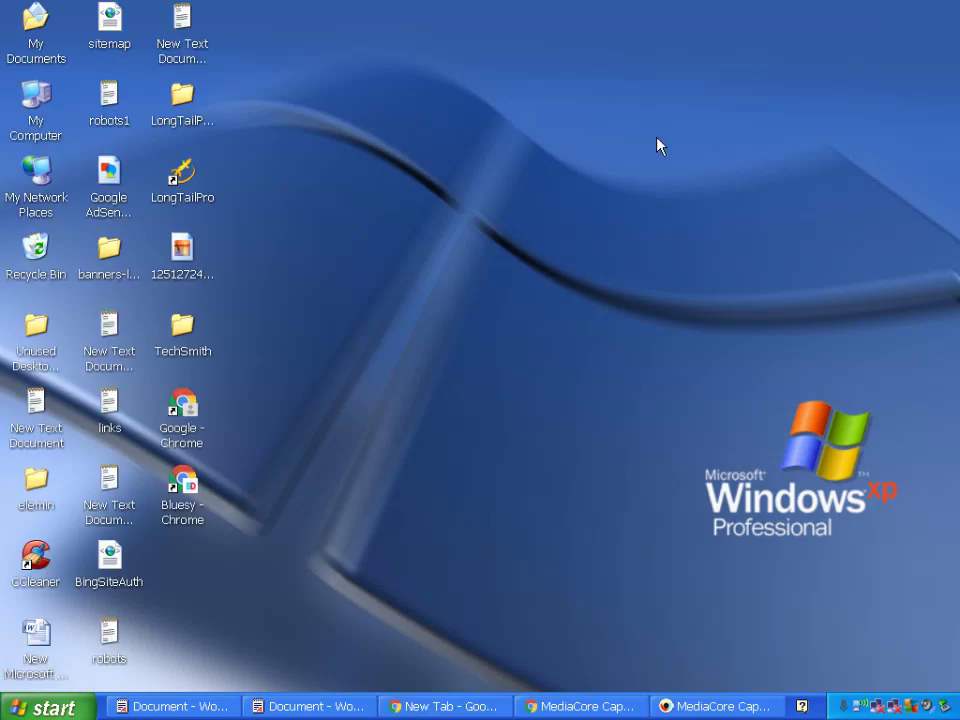
pyautogui.click(187, 440)
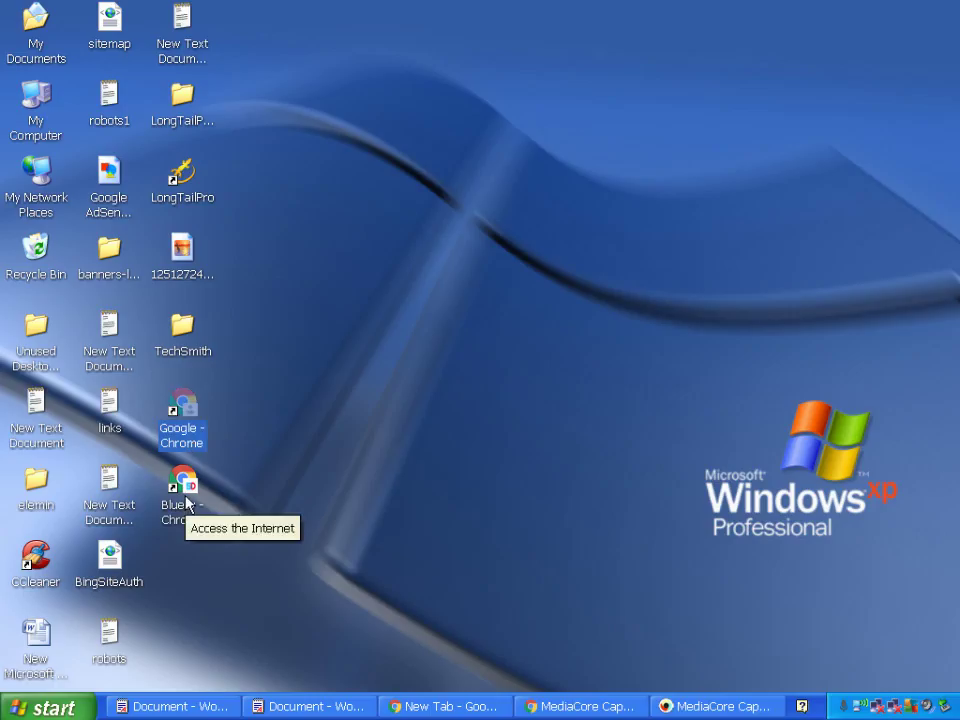
pyautogui.click(183, 488)
pyautogui.click(186, 440)
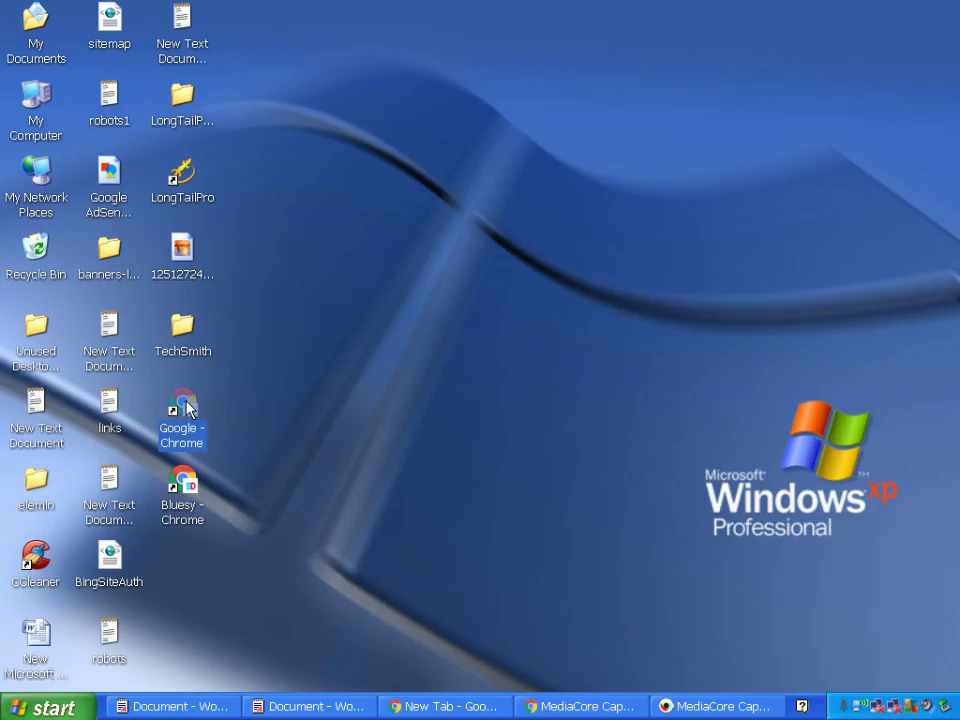
pyautogui.click(189, 515)
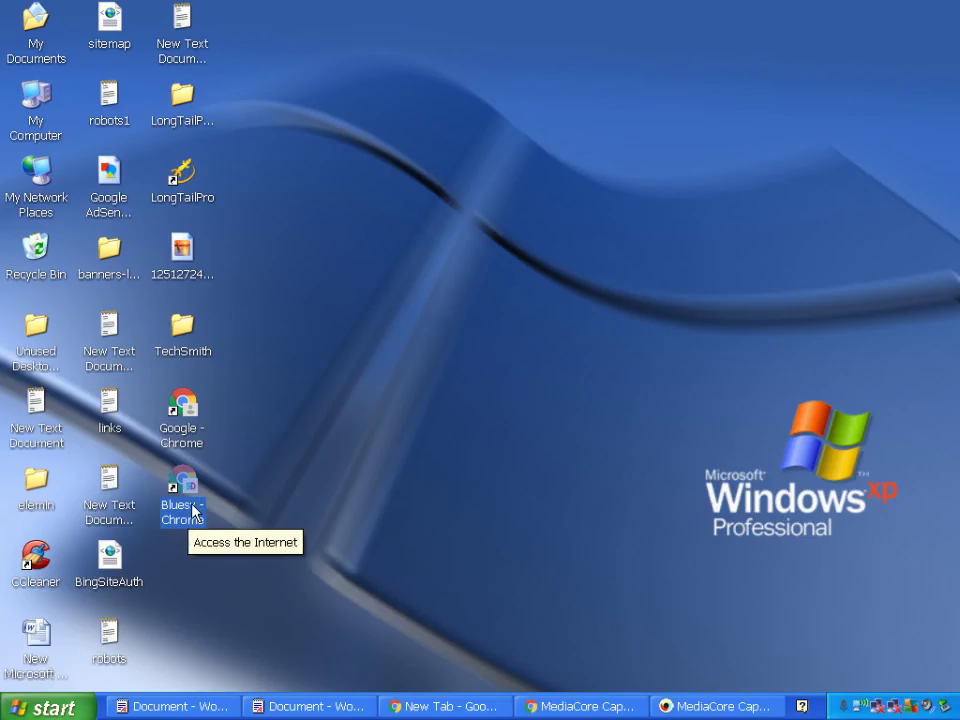
pyautogui.moveTo(193, 512); pyautogui.dragTo(182, 352)
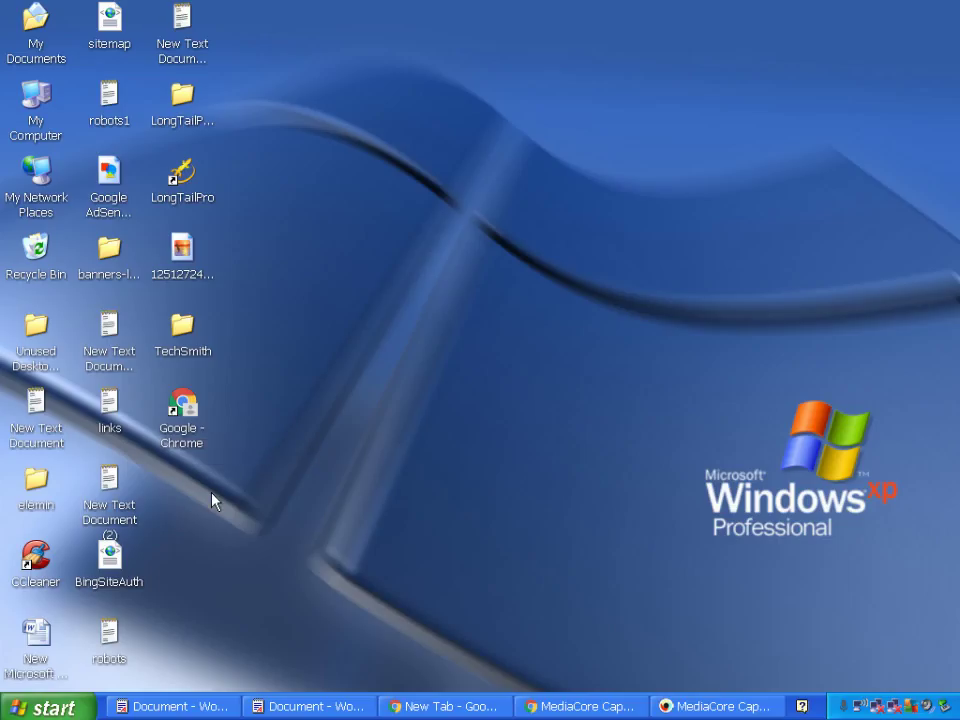
pyautogui.doubleClick(185, 432)
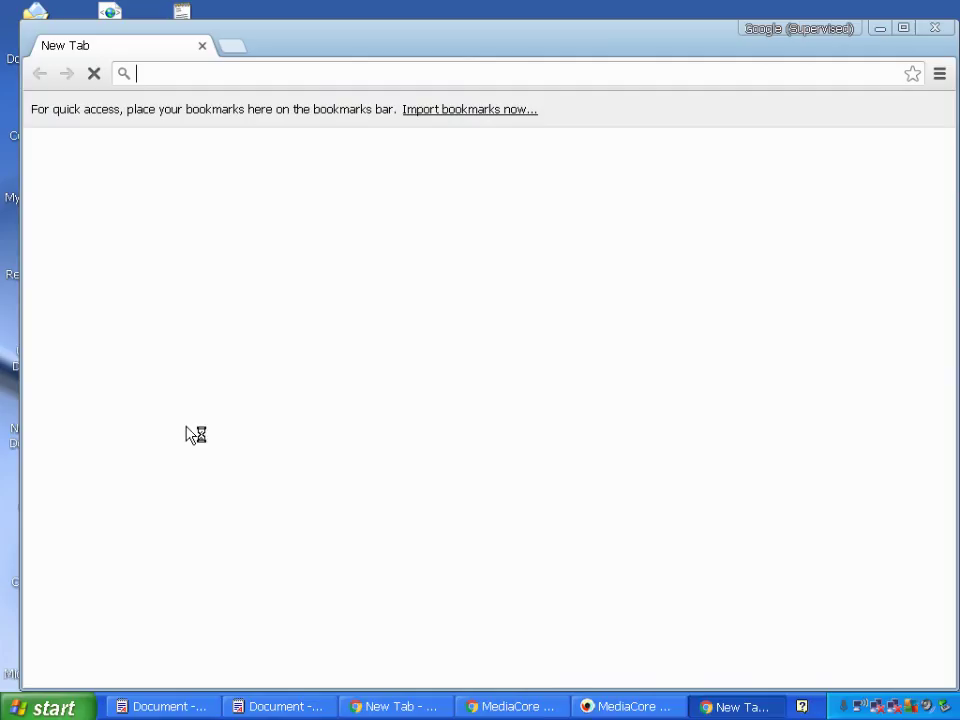
# - Search for youtube in the maximized supervised window, open YouTube, and return to the results
pyautogui.click(904, 29)
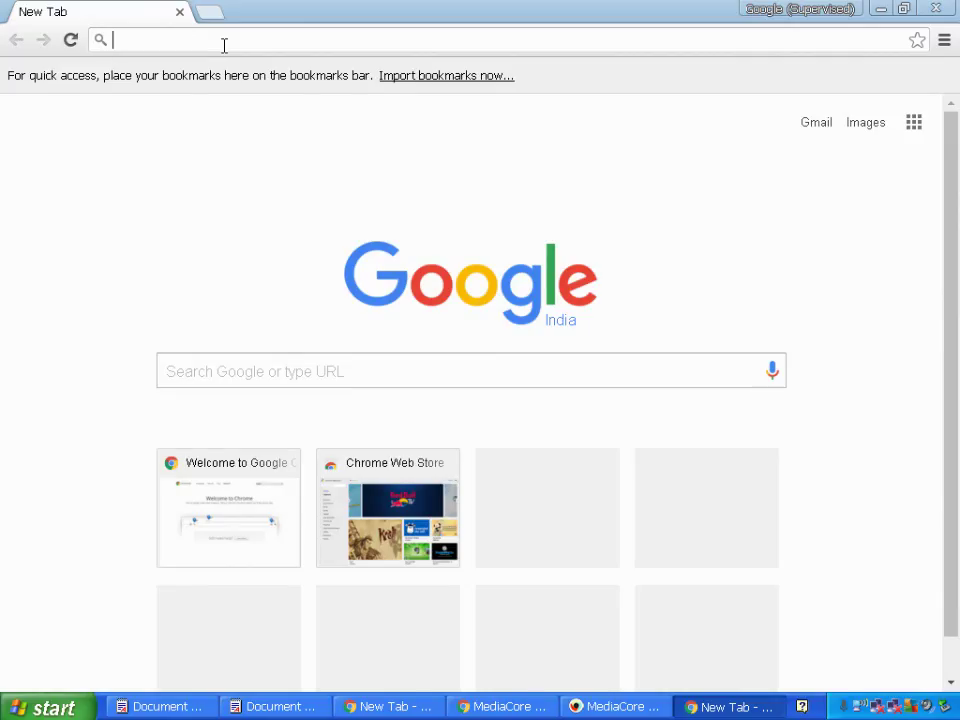
pyautogui.write('youtube')
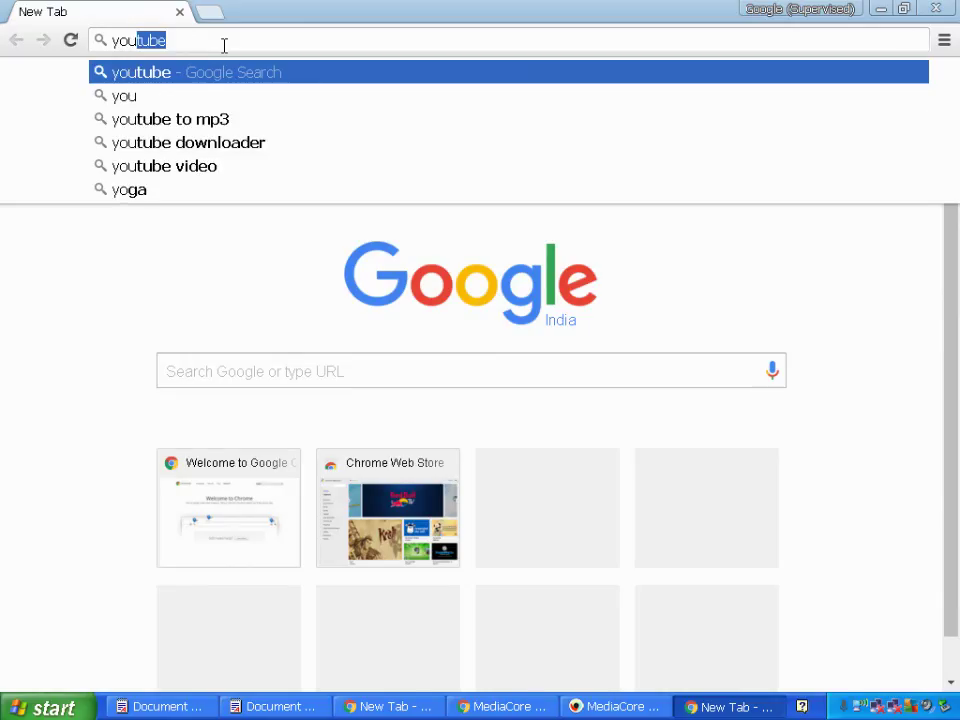
pyautogui.press('Return')
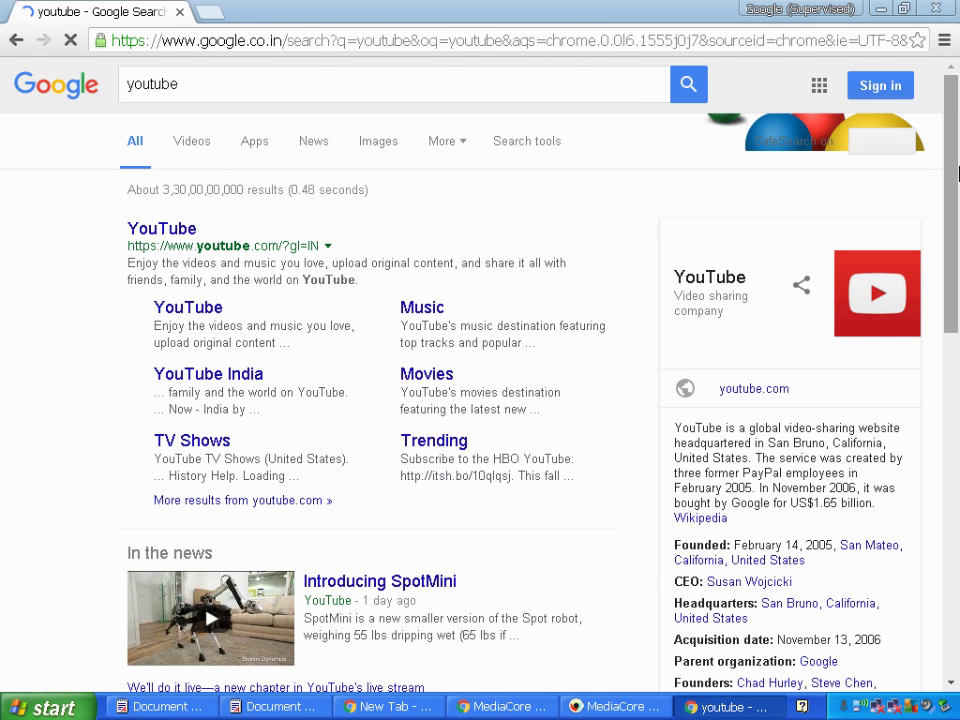
pyautogui.moveTo(957, 150); pyautogui.dragTo(957, 200)
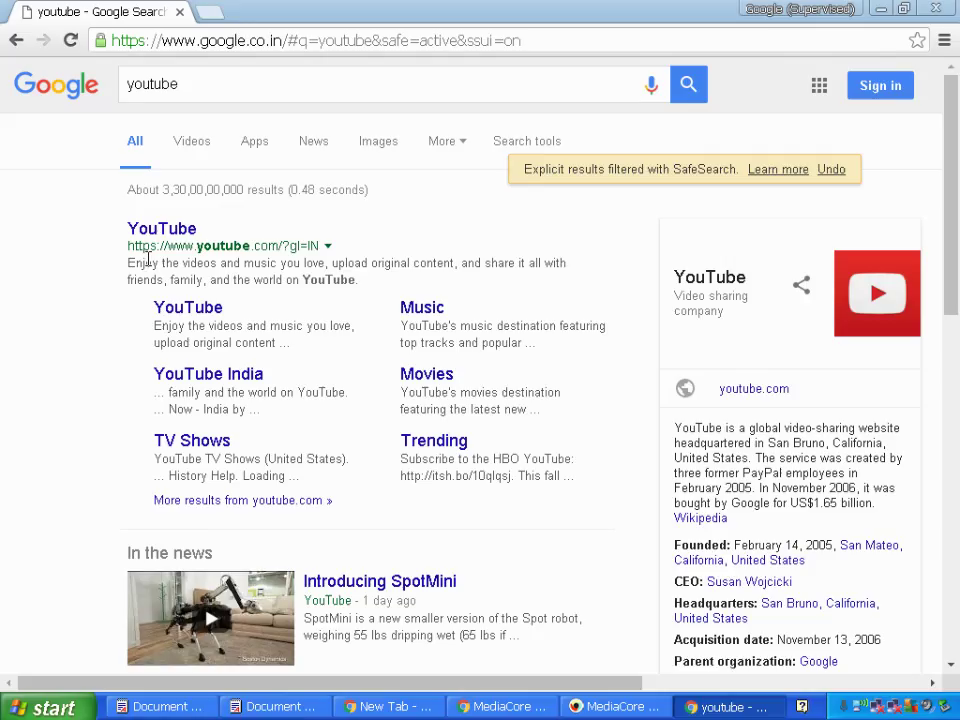
pyautogui.click(168, 232)
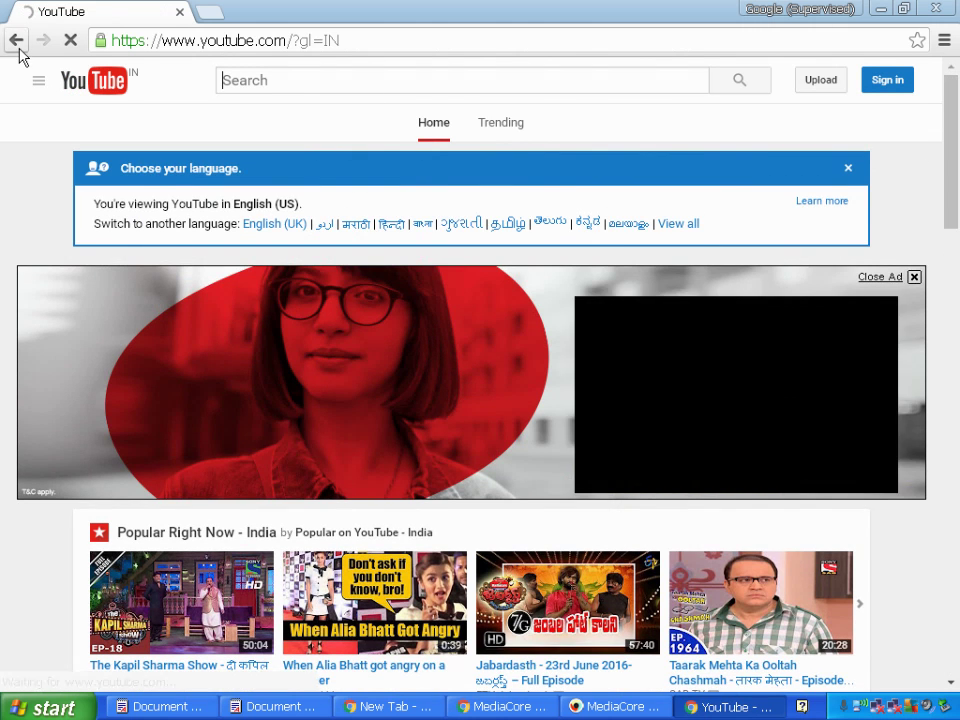
pyautogui.click(18, 48)
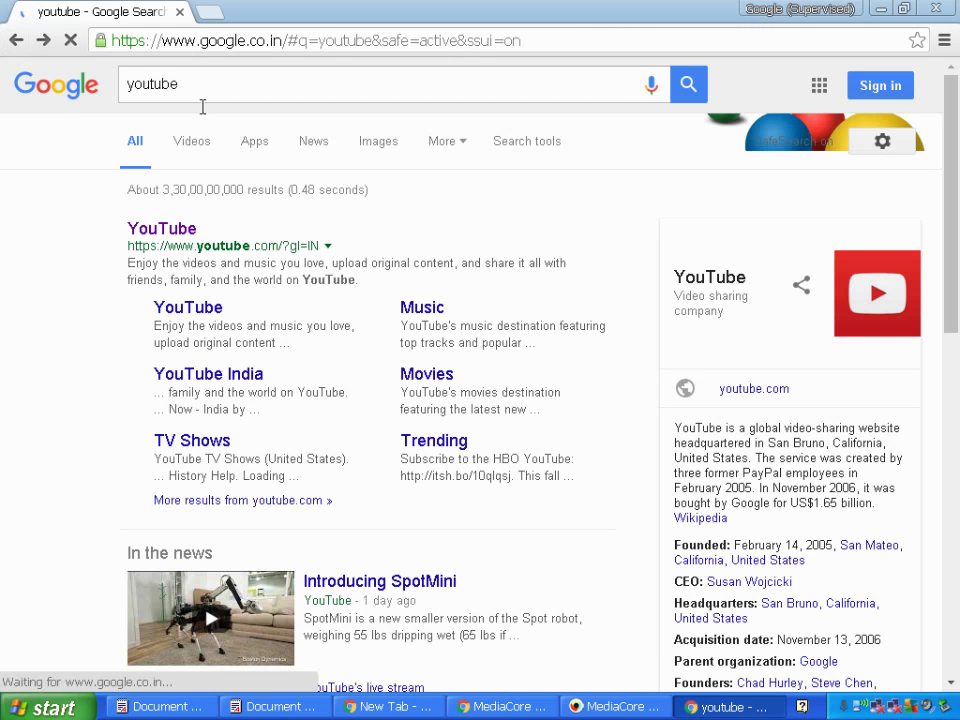
pyautogui.tripleClick(192, 83)
# - Search for gmail, check the supervised profile's manager note, then close the supervised window
pyautogui.write('gm')
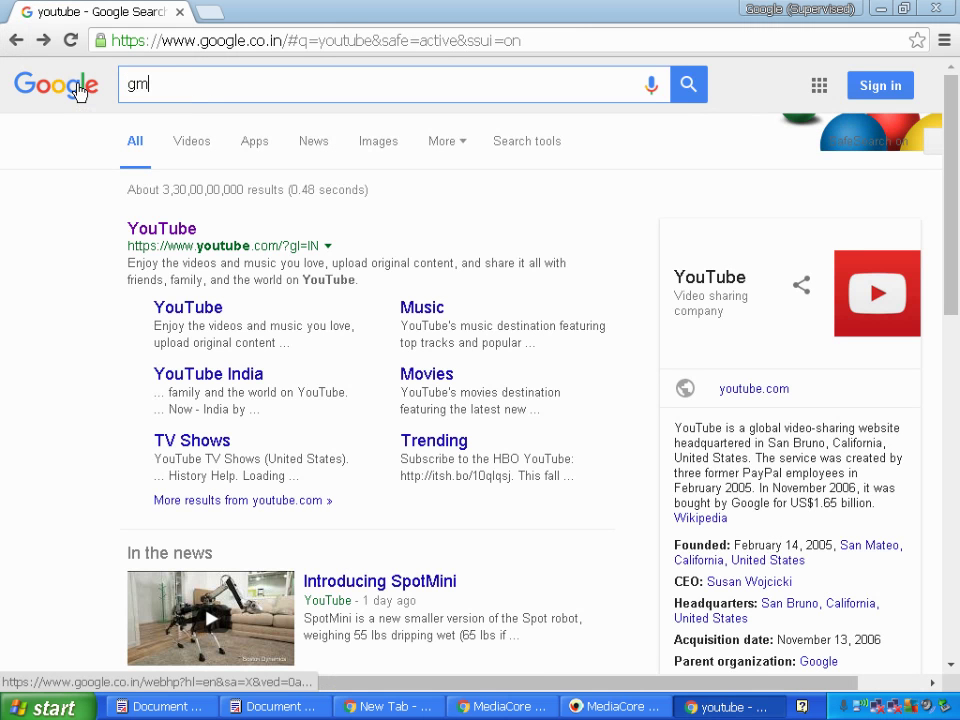
pyautogui.write('ail')
pyautogui.press('Return')
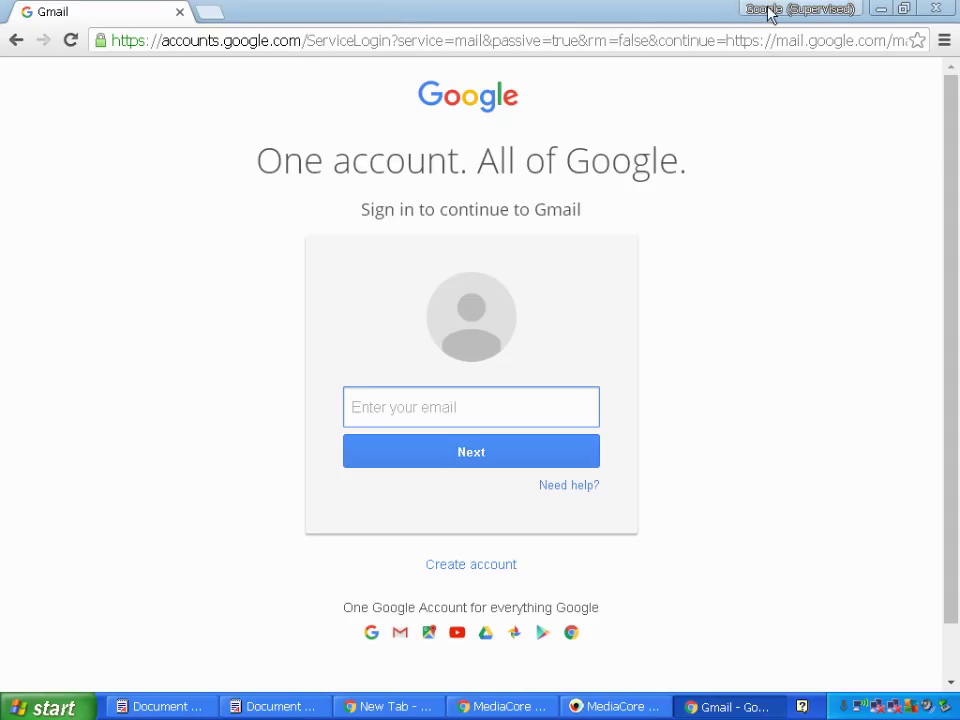
pyautogui.click(818, 10)
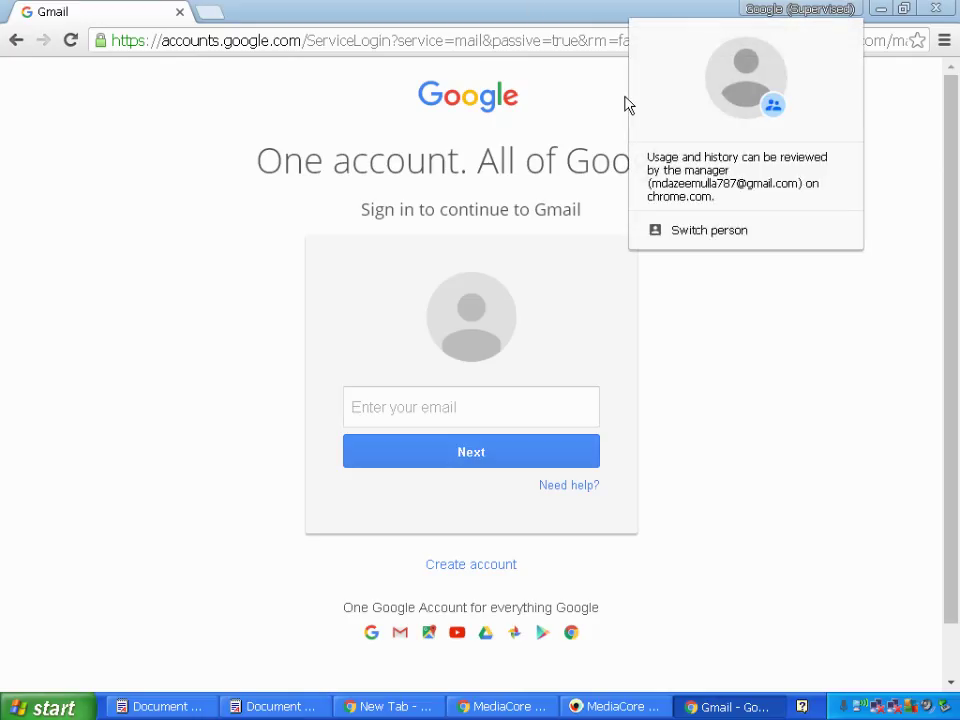
pyautogui.click(545, 9)
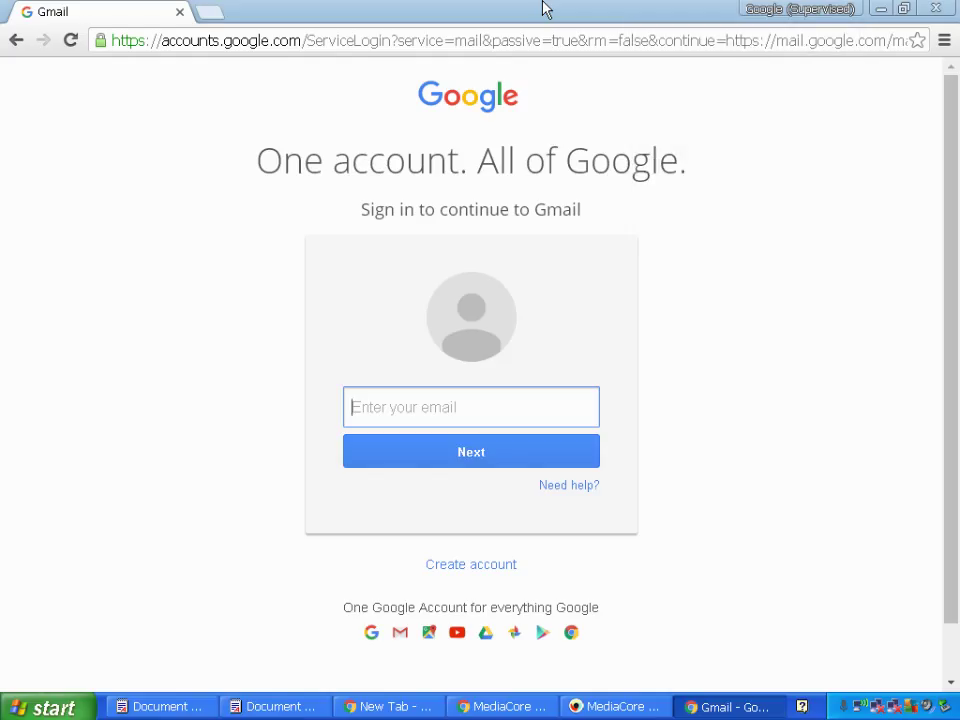
pyautogui.click(793, 11)
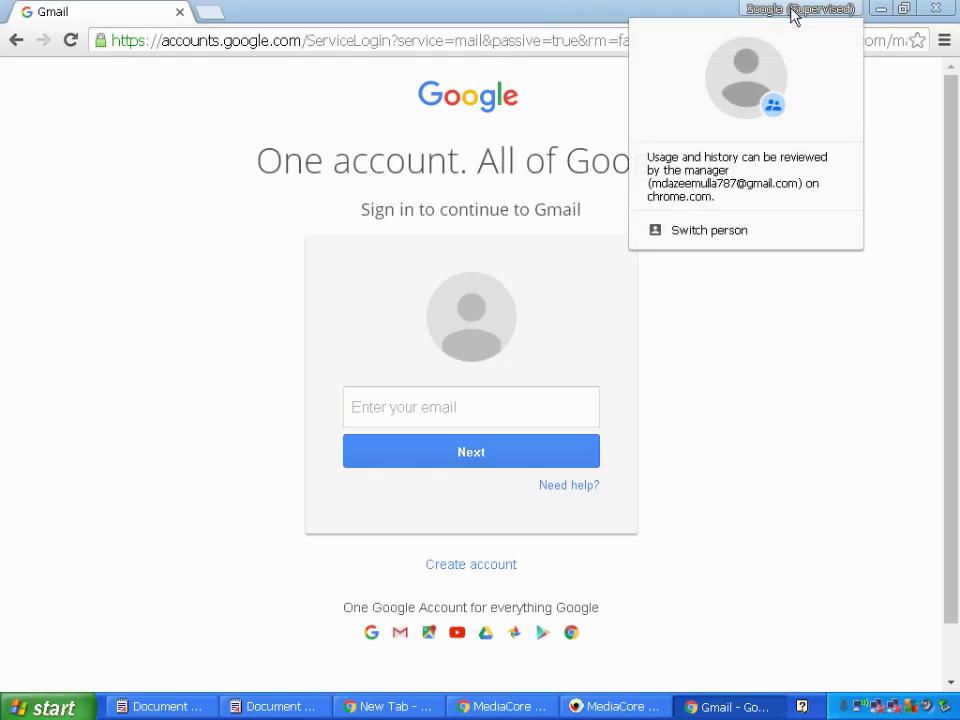
pyautogui.click(594, 7)
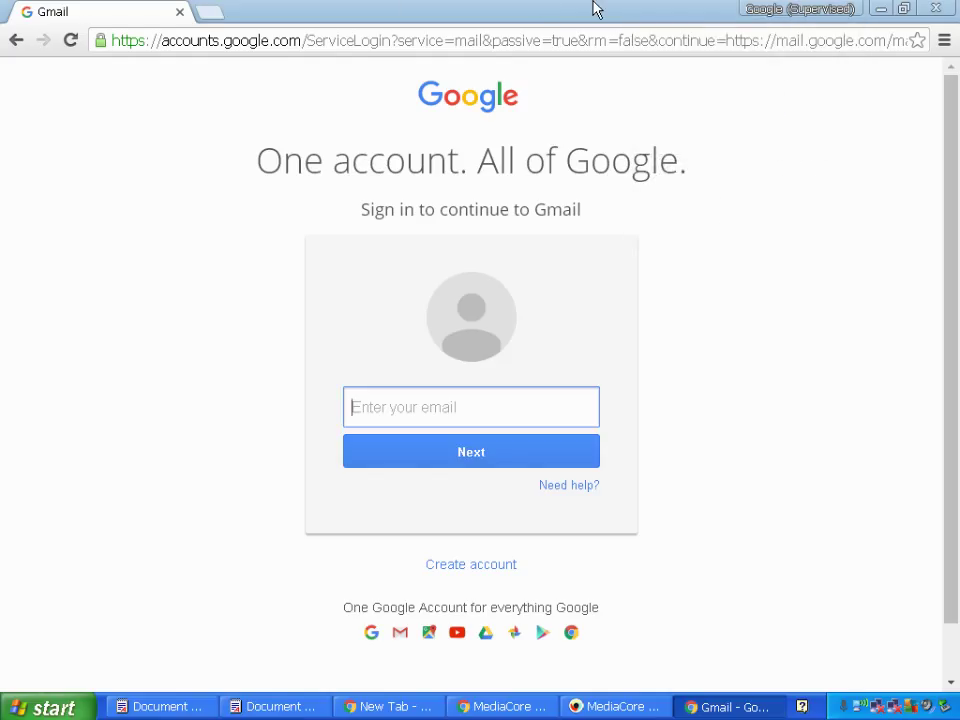
pyautogui.click(180, 12)
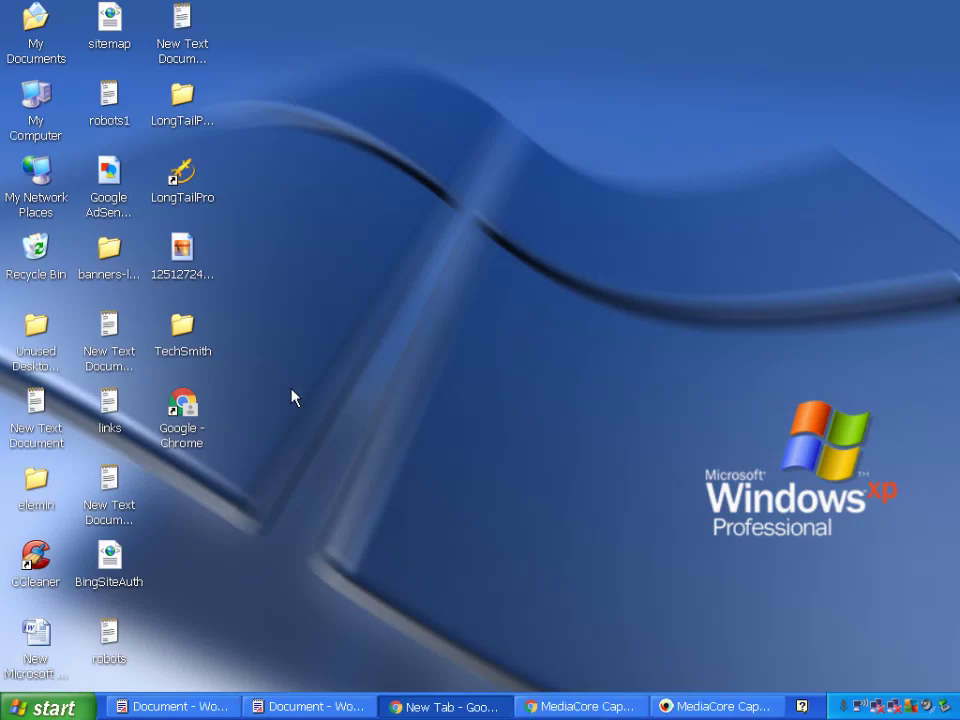
# - Open the TechSmith desktop folder and launch its 'Bluesy - Chrome' shortcut
pyautogui.doubleClick(194, 347)
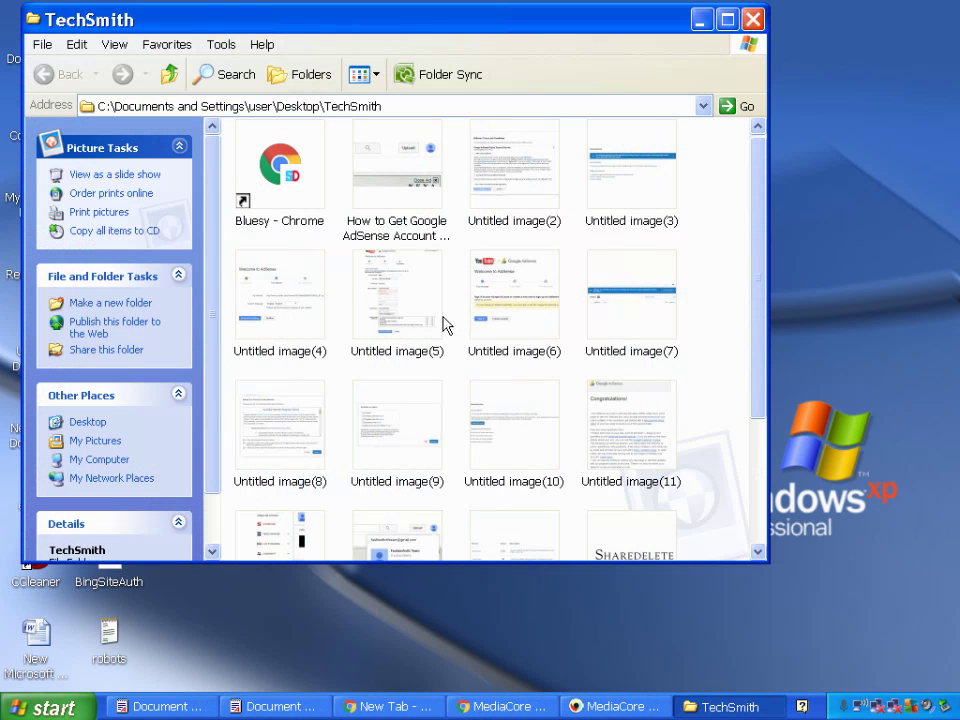
pyautogui.doubleClick(291, 198)
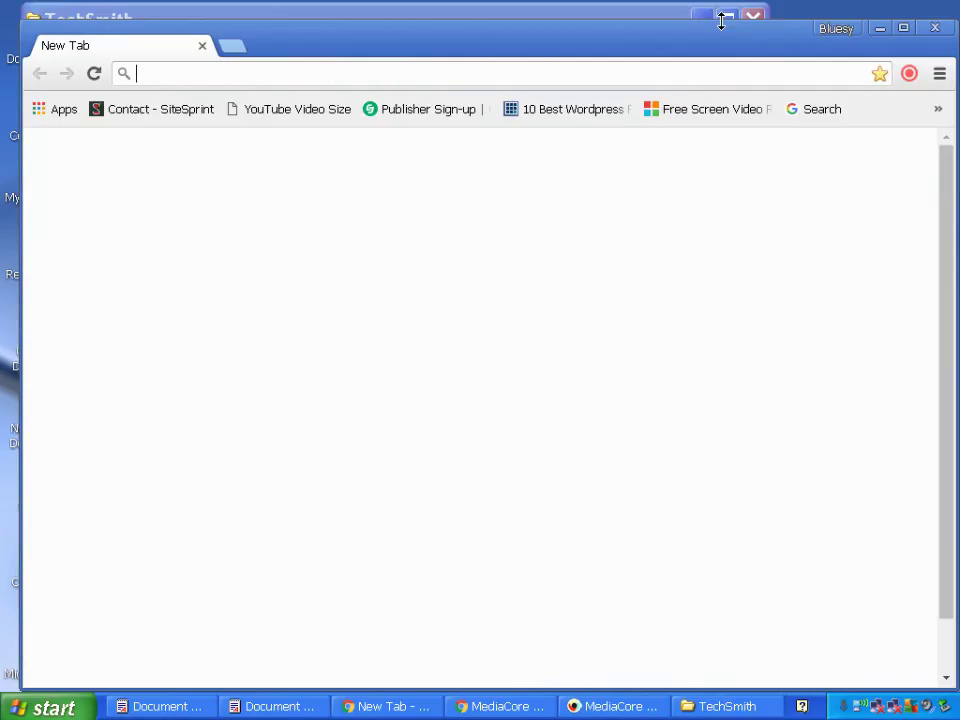
# - Close the TechSmith window, maximize Chrome, and sign in to Gmail with the account password
pyautogui.click(753, 18)
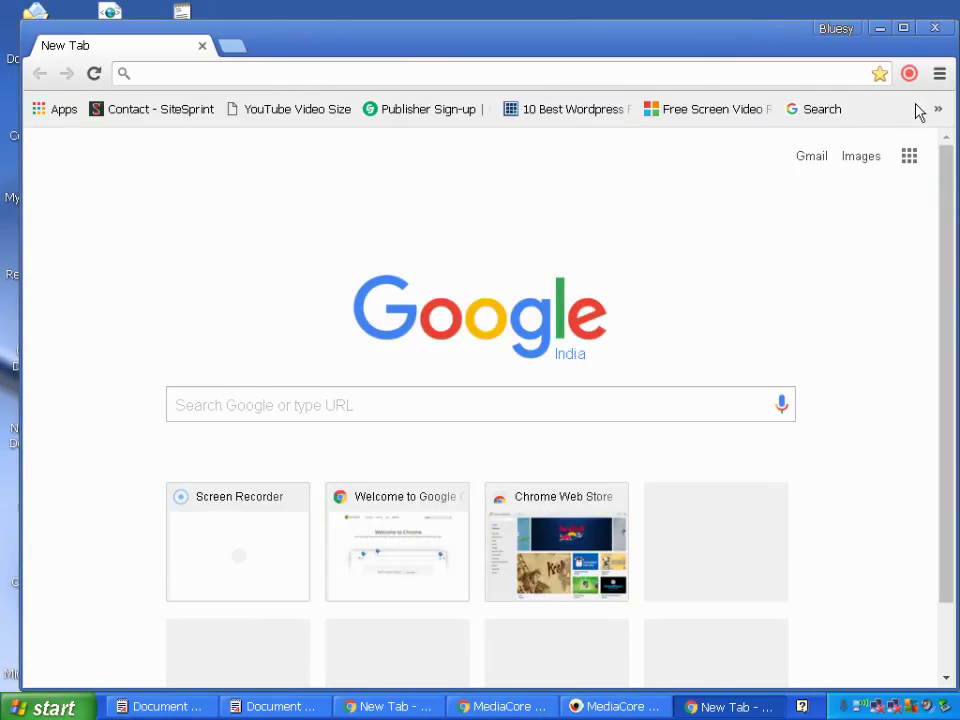
pyautogui.click(903, 28)
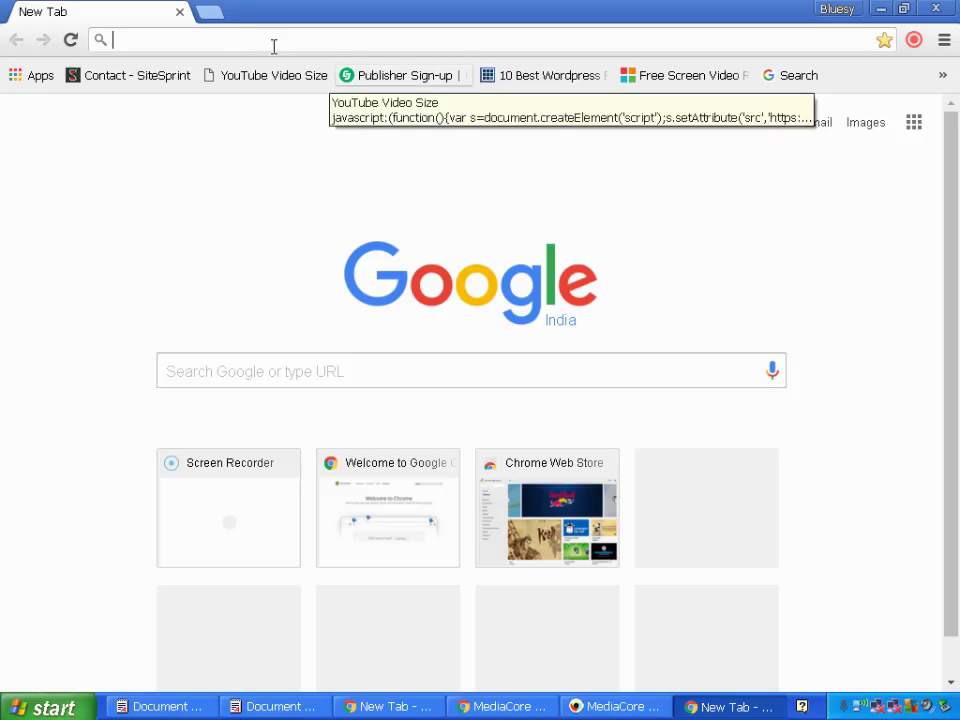
pyautogui.click(816, 123)
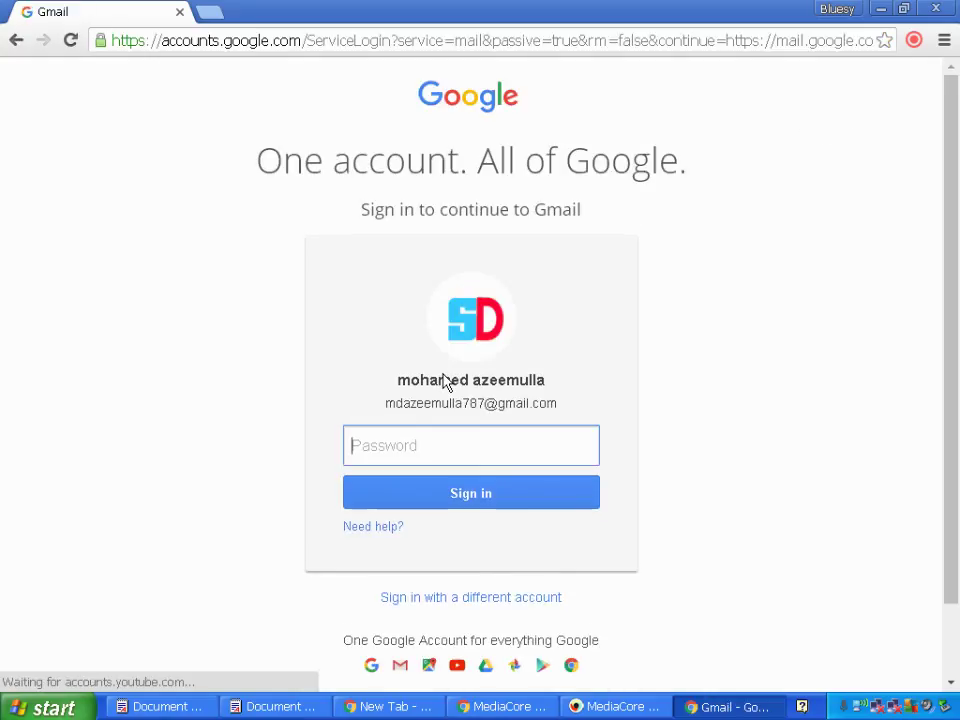
pyautogui.write('••')
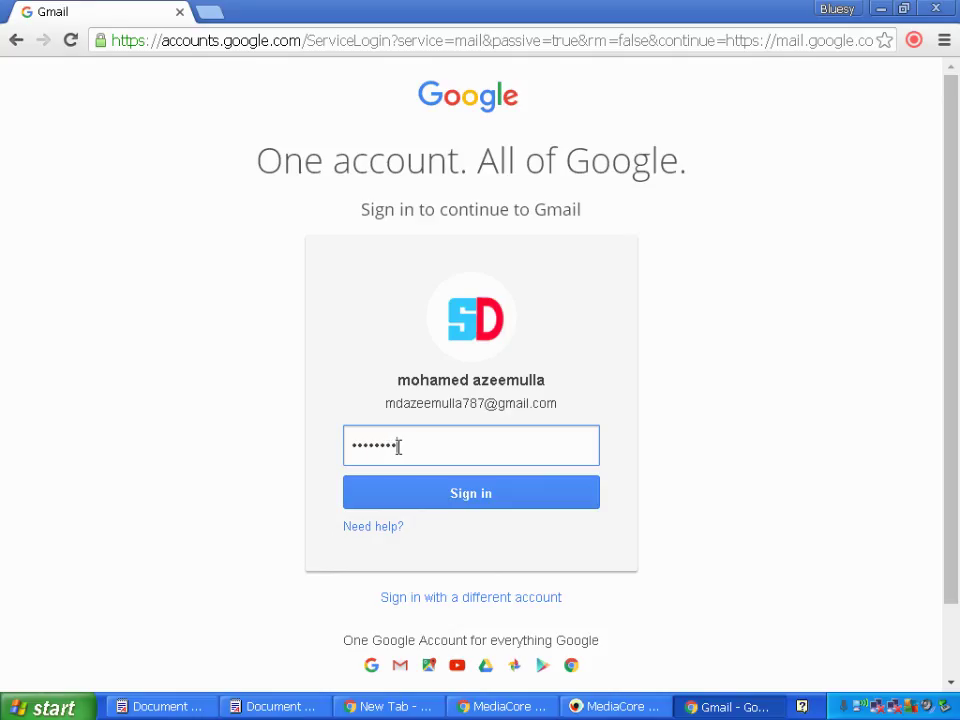
pyautogui.press('Return')
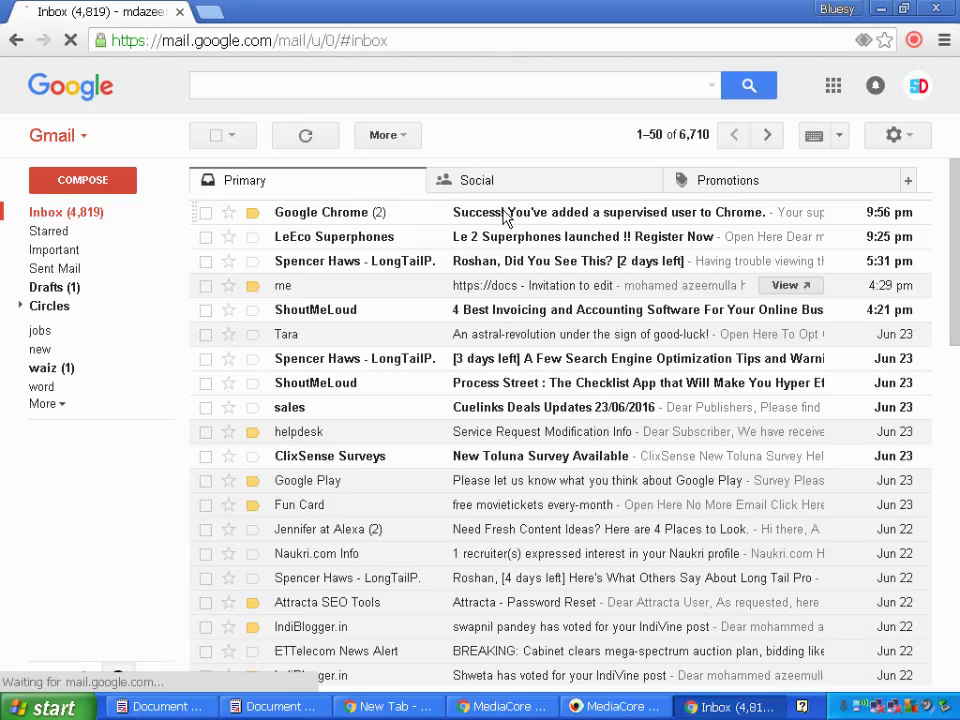
# - Open the 'Success! You've added a supervised user to Chrome' email and follow its chrome.com/manage link
pyautogui.click(550, 219)
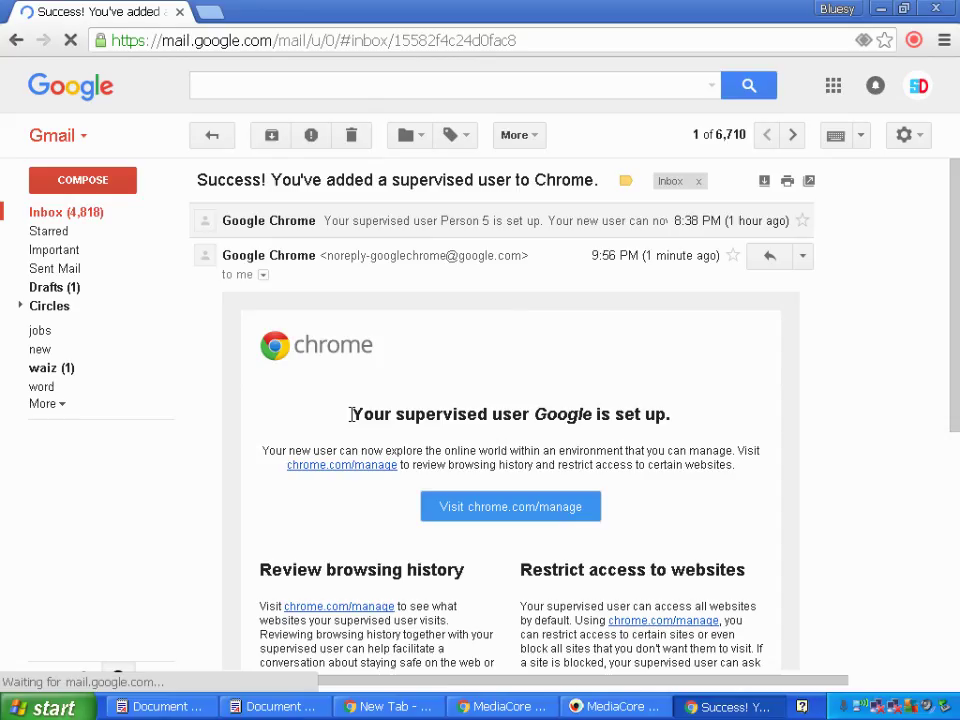
pyautogui.tripleClick(596, 413)
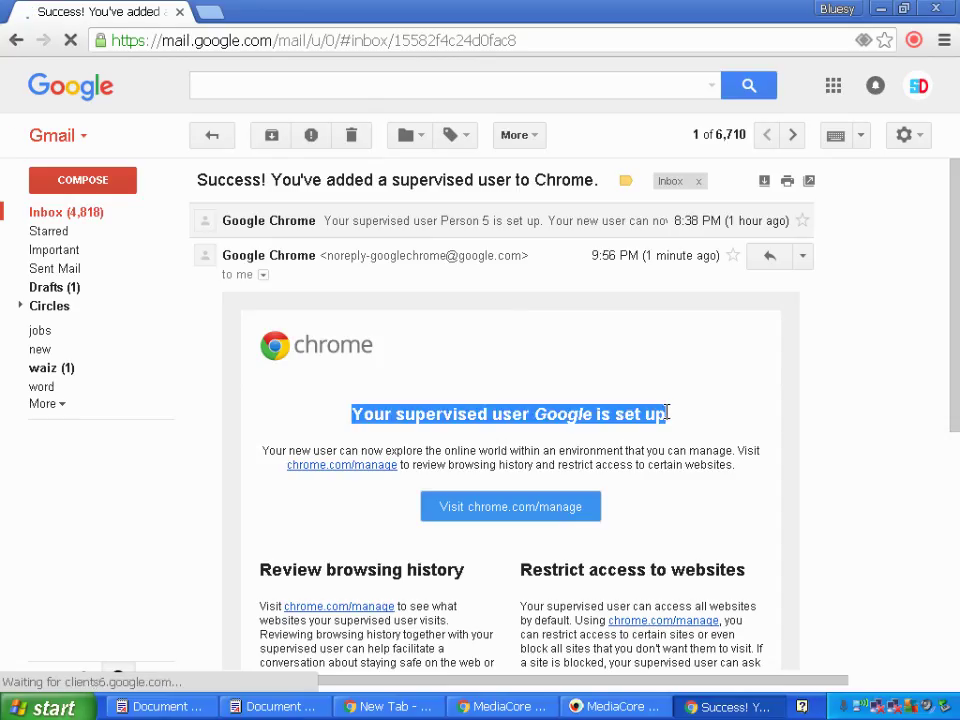
pyautogui.click(686, 425)
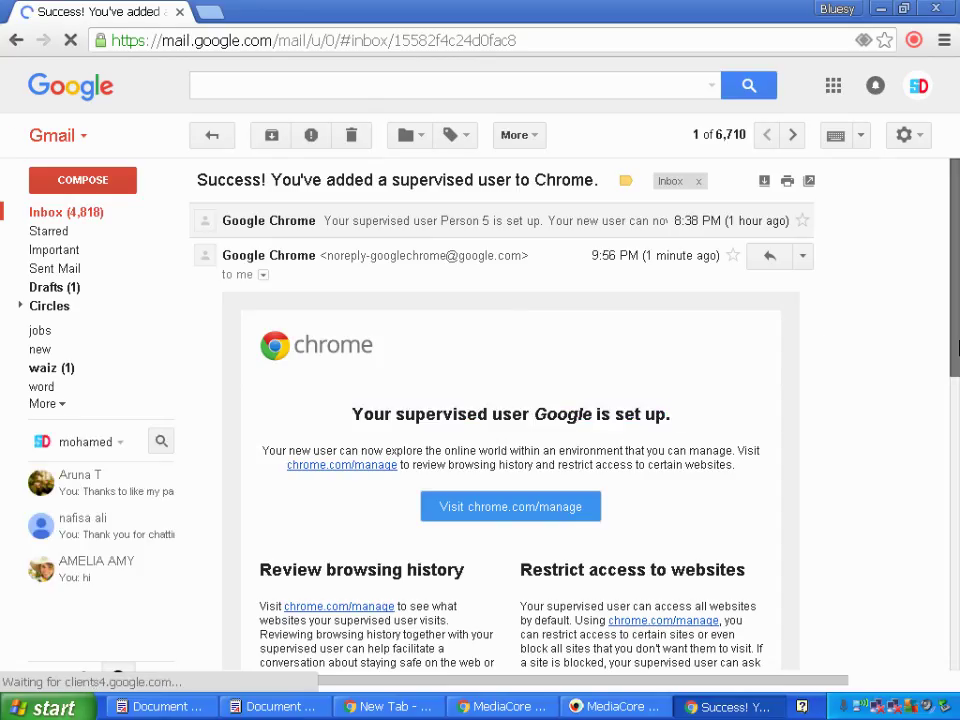
pyautogui.scroll(-1, 387, 327)
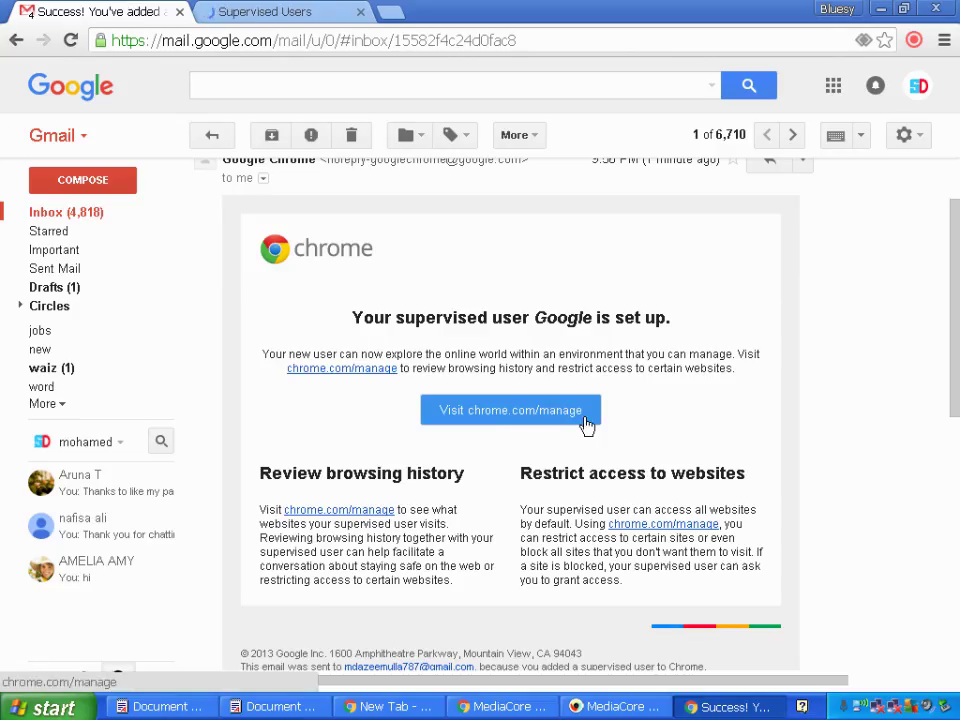
pyautogui.click(306, 11)
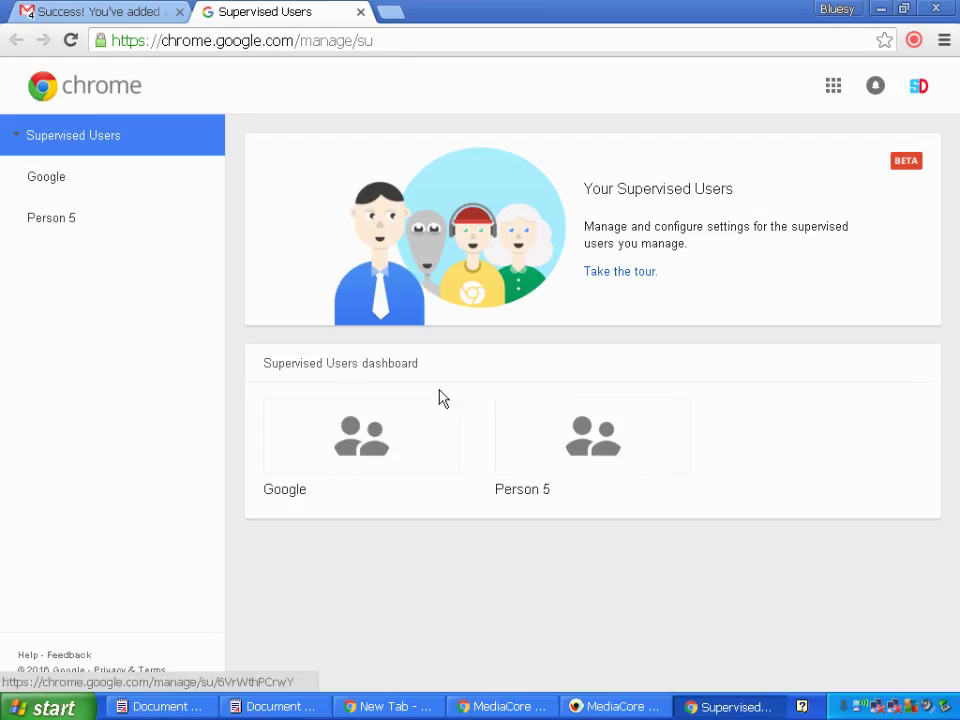
# - Open the Google user's page and expand the youtube, accounts.google.com and google.co.in activity entries
pyautogui.click(367, 441)
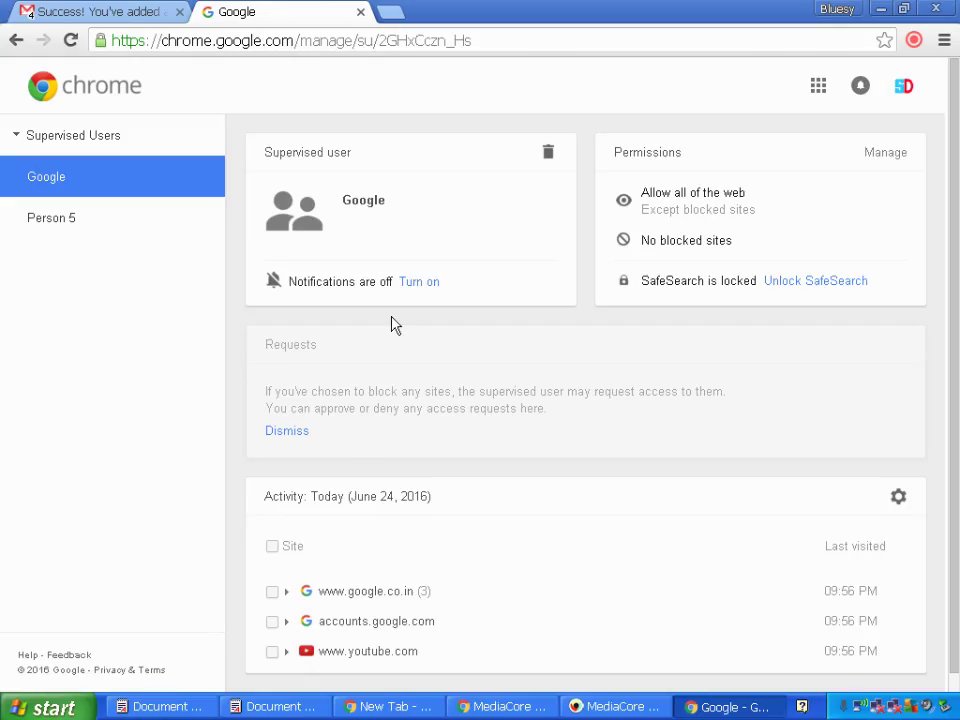
pyautogui.scroll(-1, 957, 268)
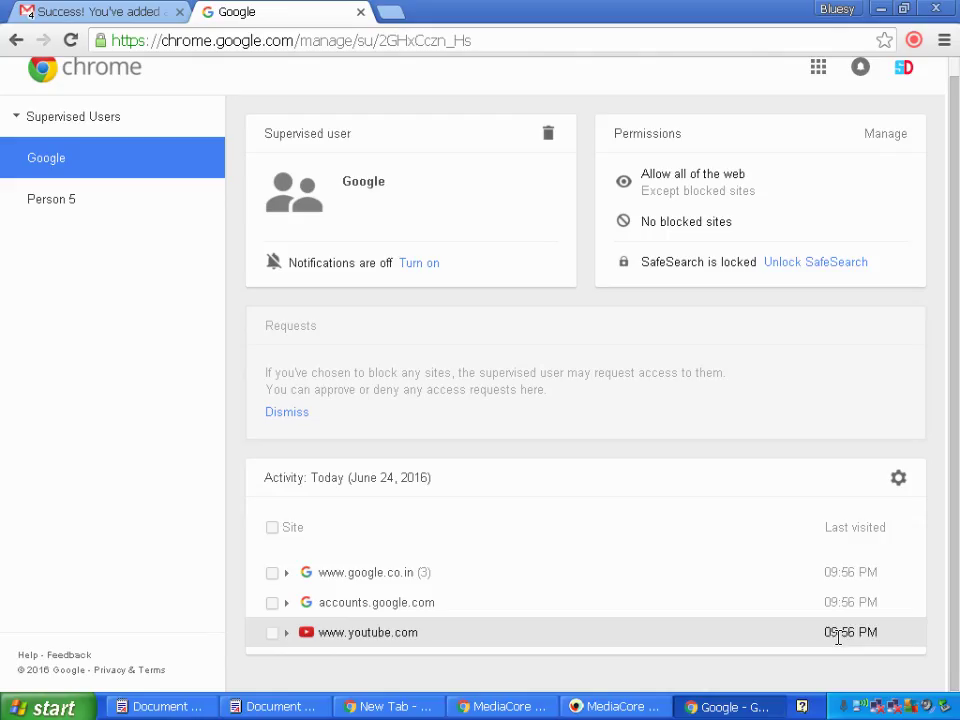
pyautogui.click(872, 631)
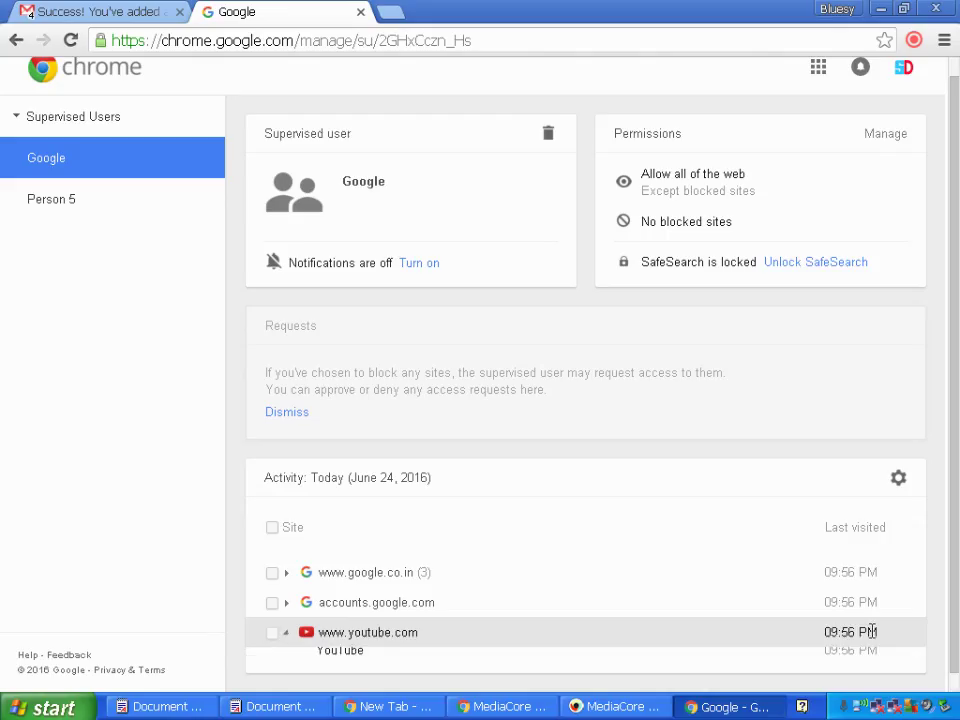
pyautogui.click(376, 595)
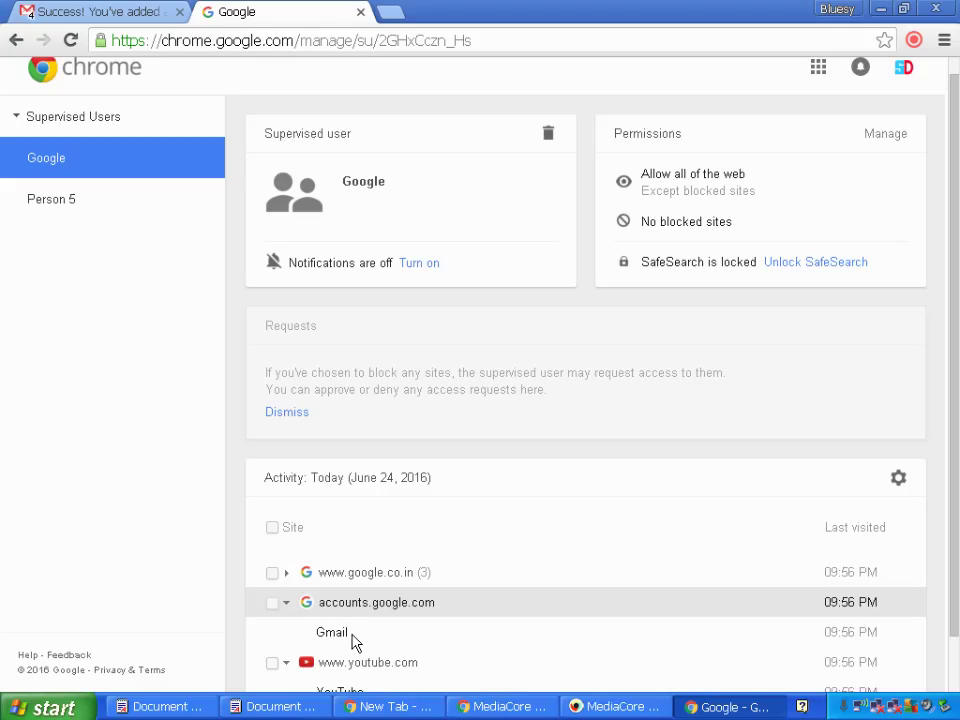
pyautogui.click(381, 575)
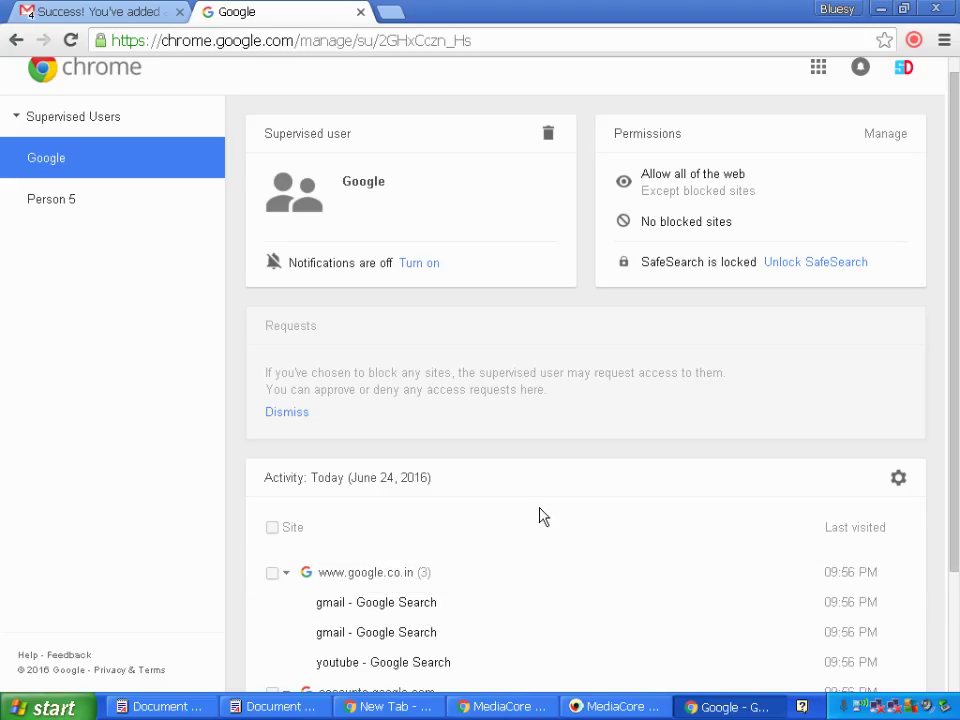
# - Check the activity grouping options under the gear and return to the top of the page
pyautogui.moveTo(957, 465); pyautogui.dragTo(957, 598)
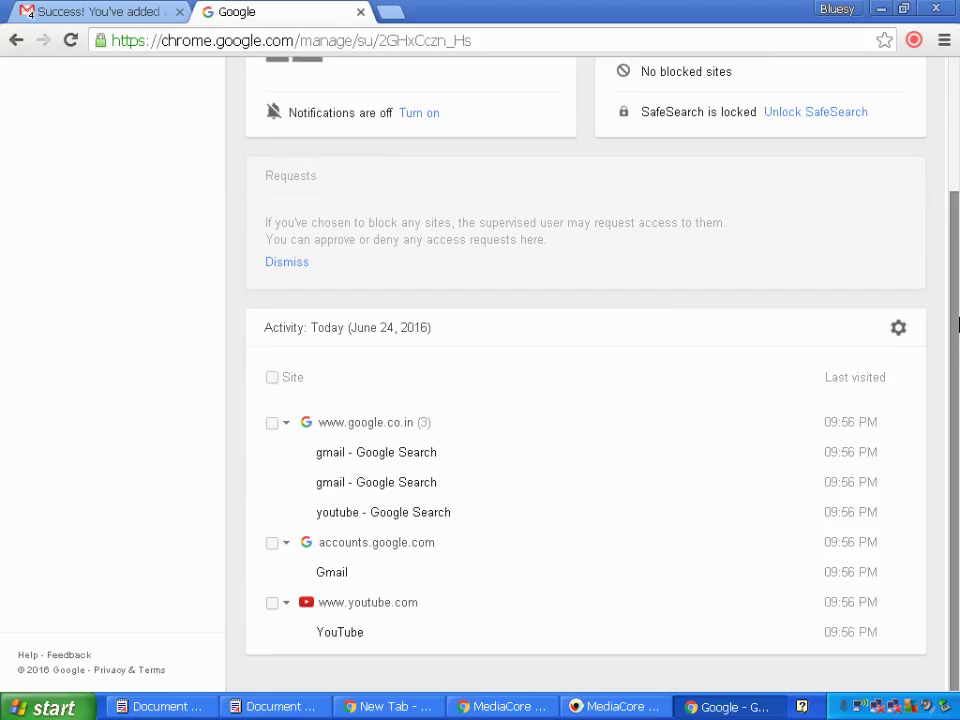
pyautogui.click(898, 330)
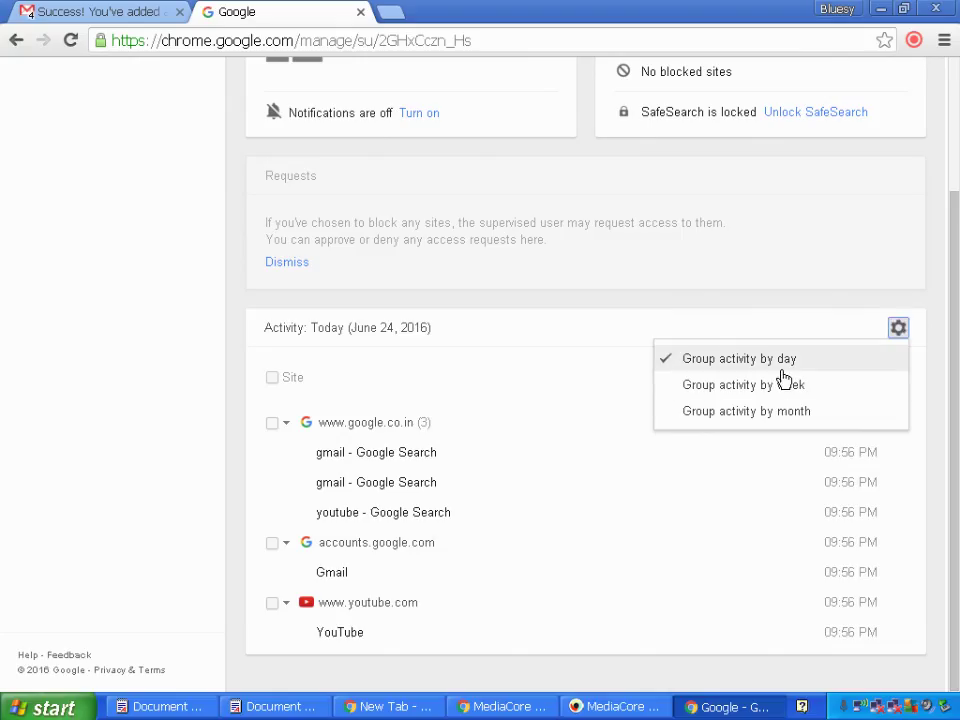
pyautogui.scroll(1, 957, 310)
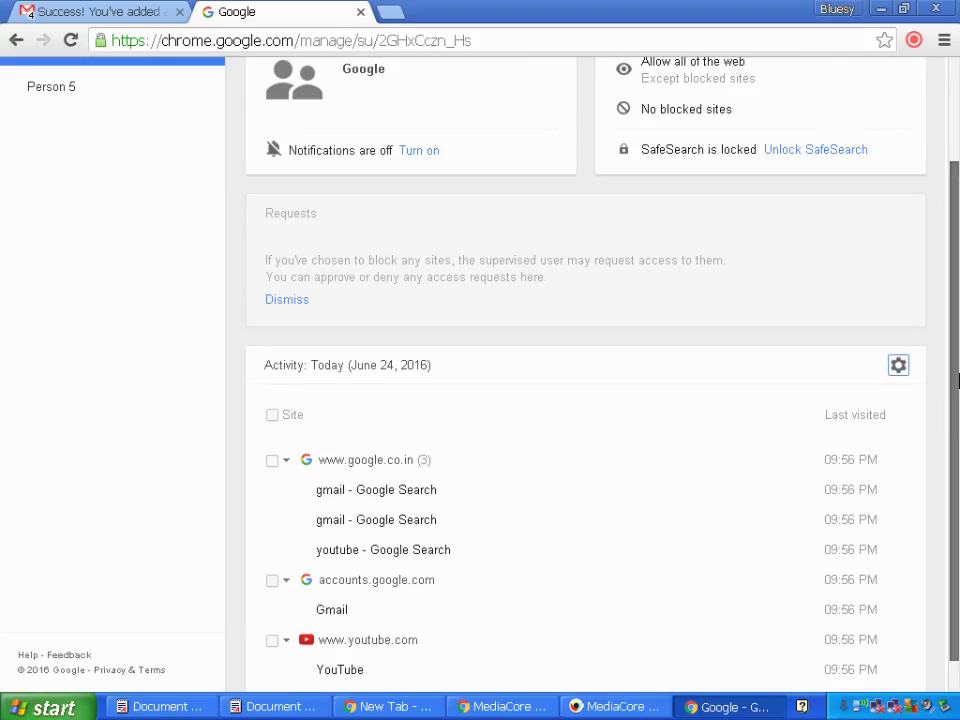
pyautogui.scroll(1, 957, 310)
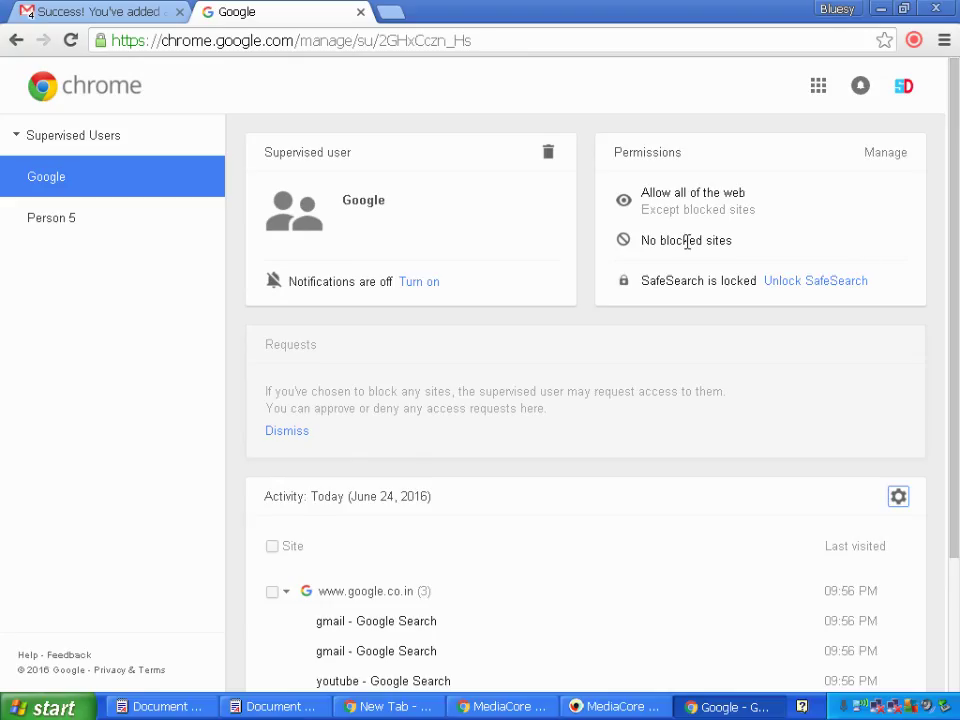
# - Set Google's site permissions to allow 'Only approved sites' and confirm with OK
pyautogui.click(878, 163)
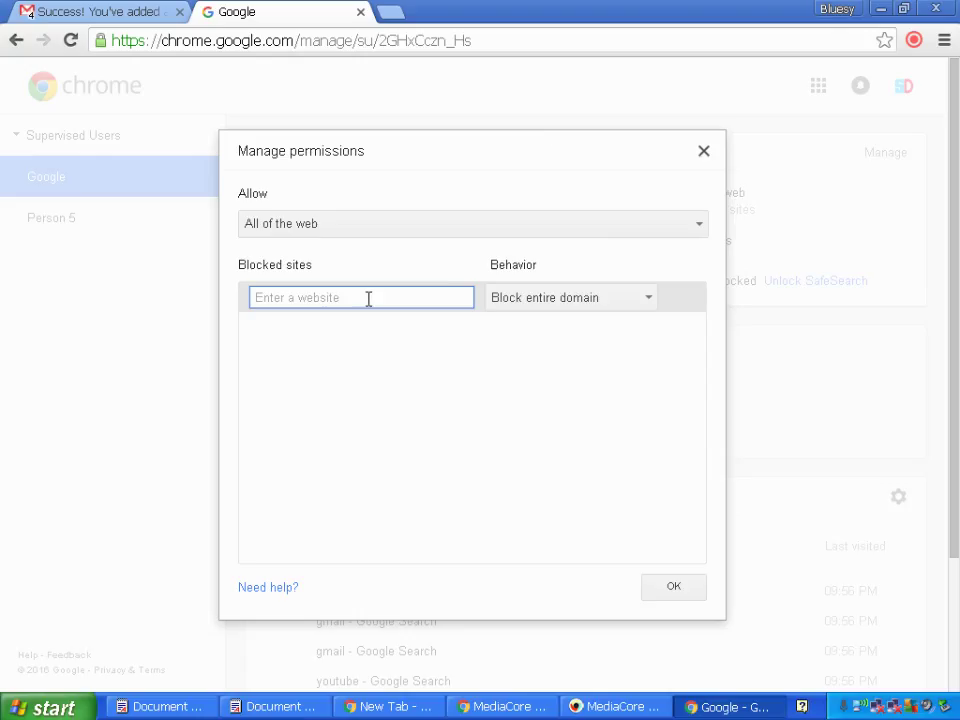
pyautogui.click(599, 226)
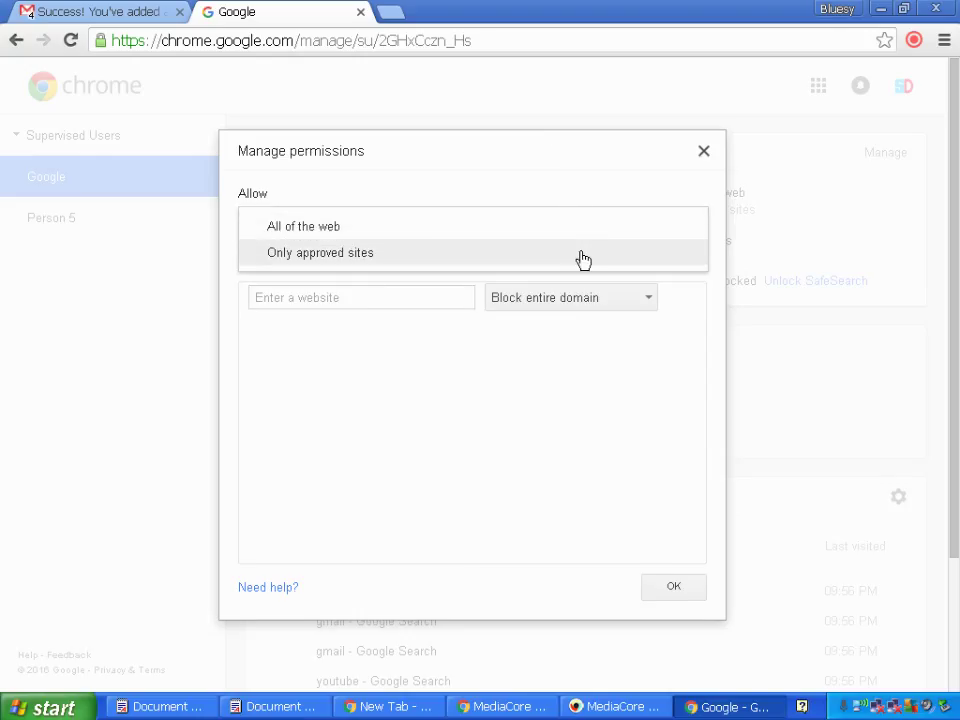
pyautogui.click(583, 259)
pyautogui.click(356, 289)
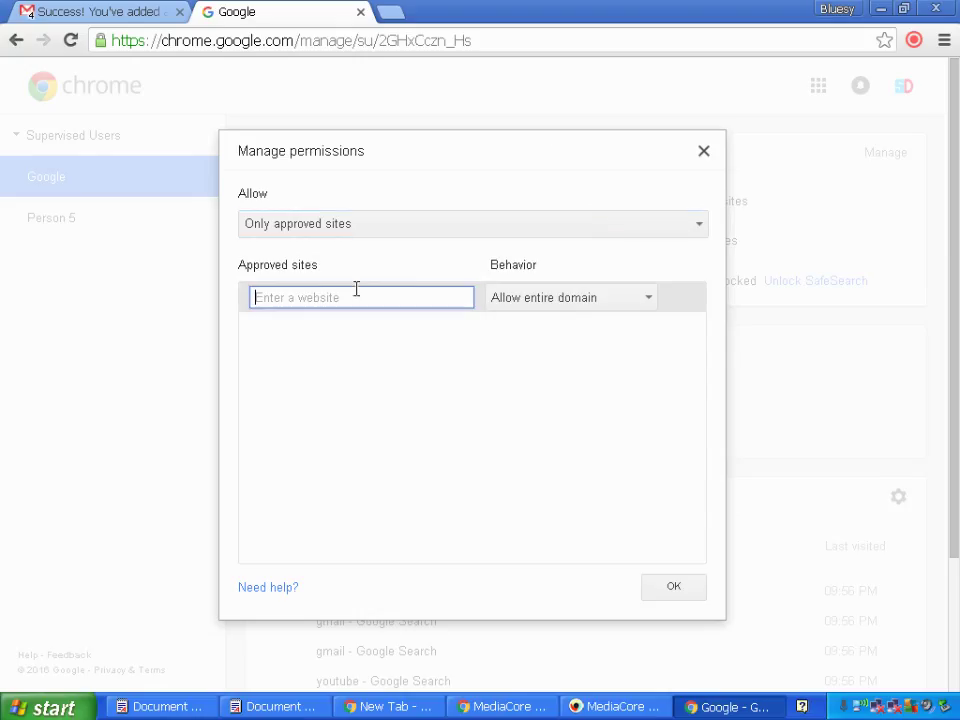
pyautogui.click(558, 300)
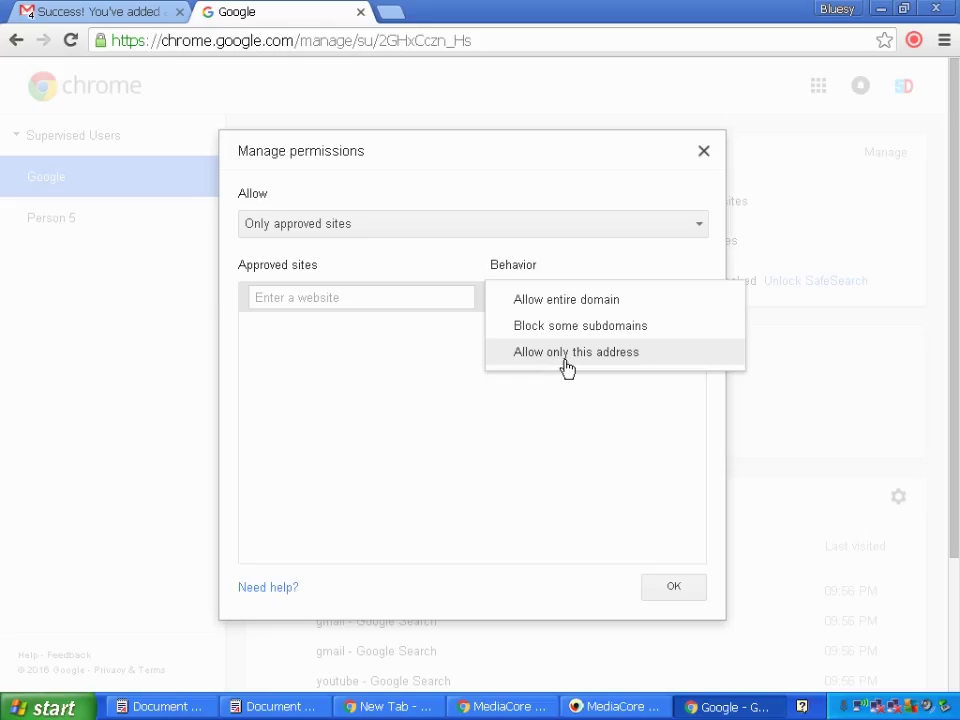
pyautogui.click(557, 199)
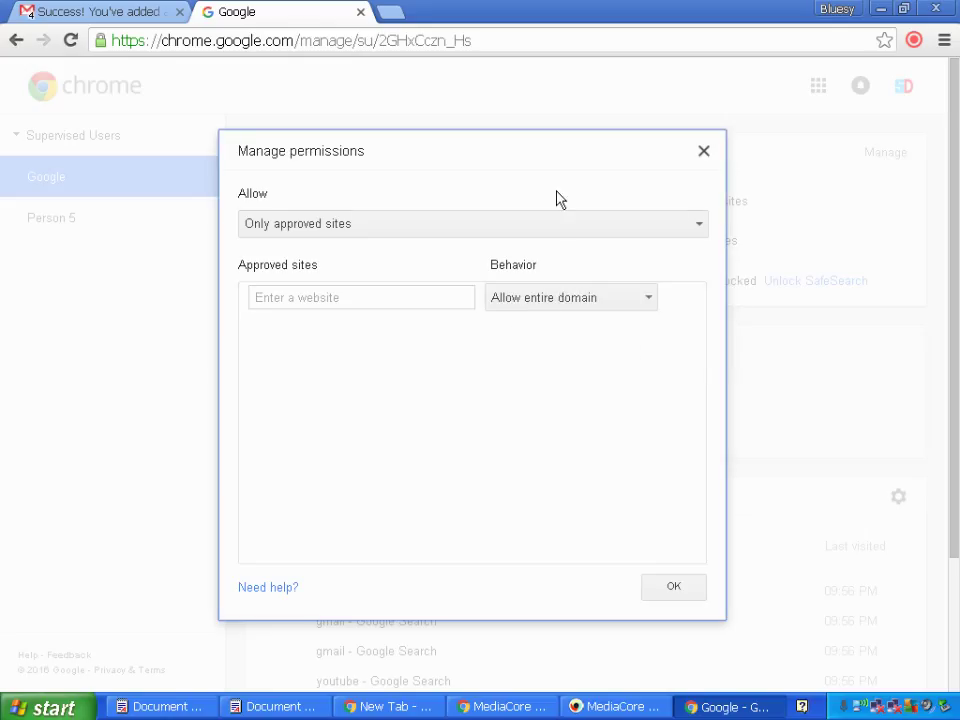
pyautogui.click(670, 590)
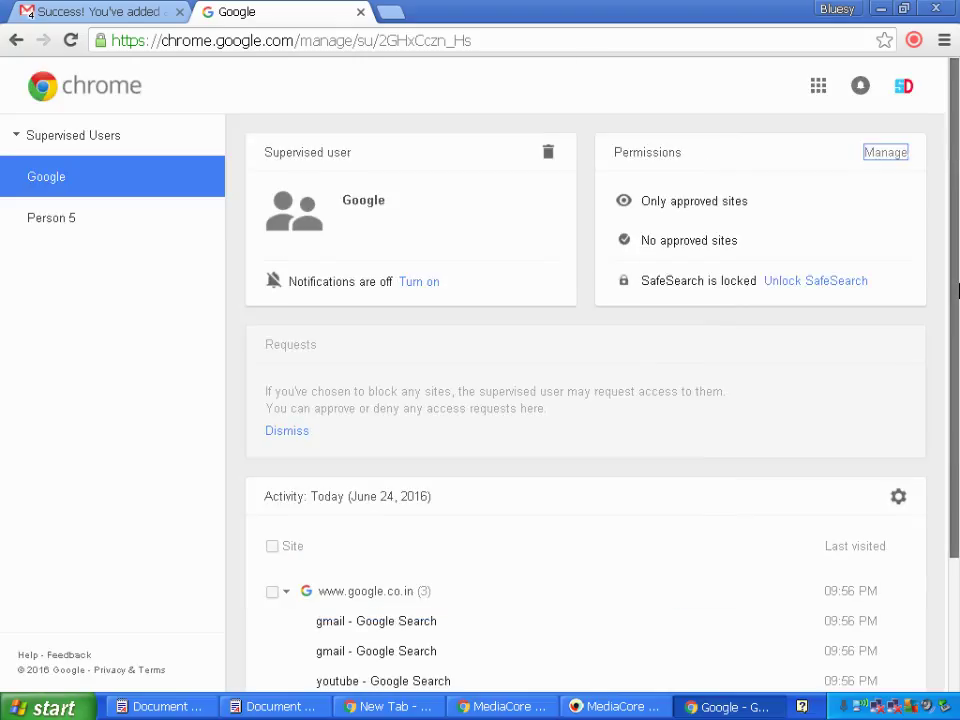
# - Review Google's activity list, checking the grouping options without changing them
pyautogui.moveTo(957, 335); pyautogui.dragTo(957, 461)
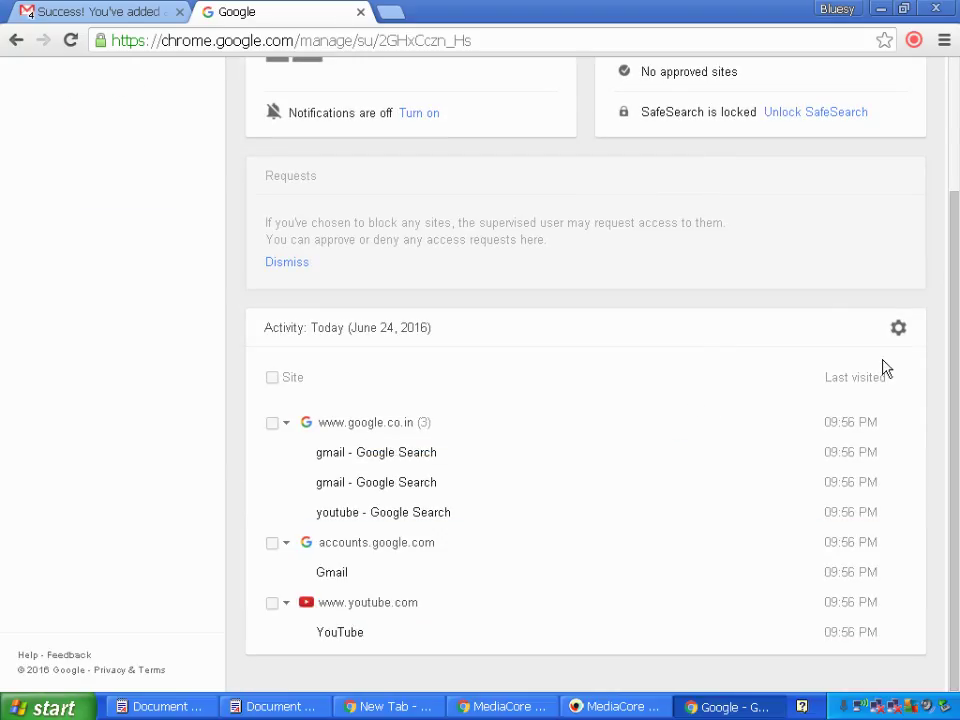
pyautogui.click(898, 330)
pyautogui.click(898, 333)
pyautogui.moveTo(957, 361); pyautogui.dragTo(957, 231)
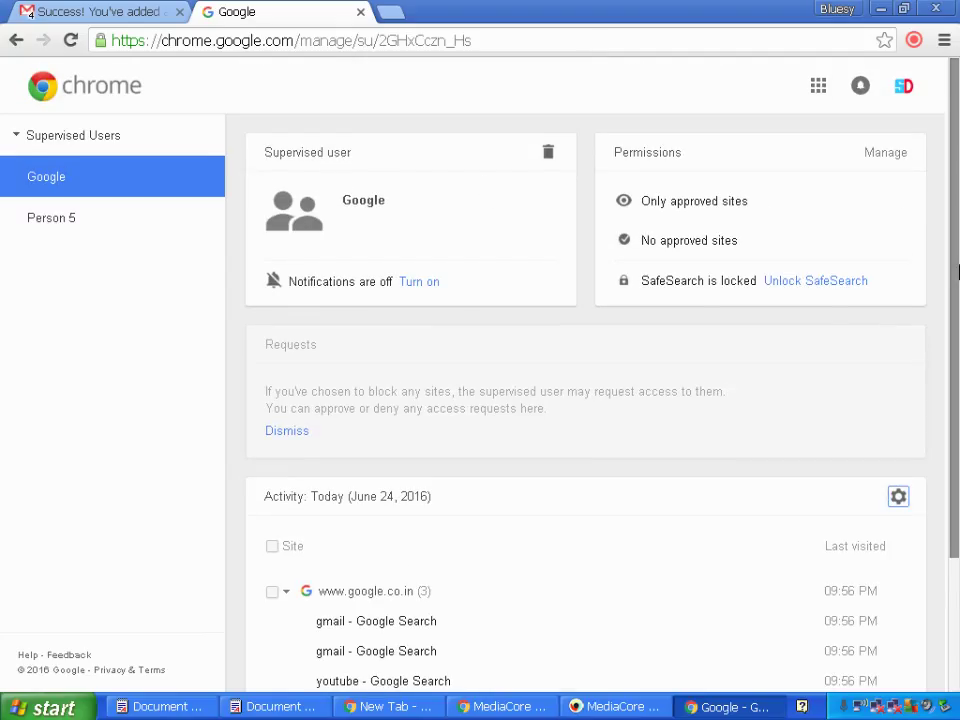
pyautogui.moveTo(955, 265)
pyautogui.mouseDown()
pyautogui.moveTo(957, 395)
pyautogui.moveTo(957, 232)
pyautogui.mouseUp()
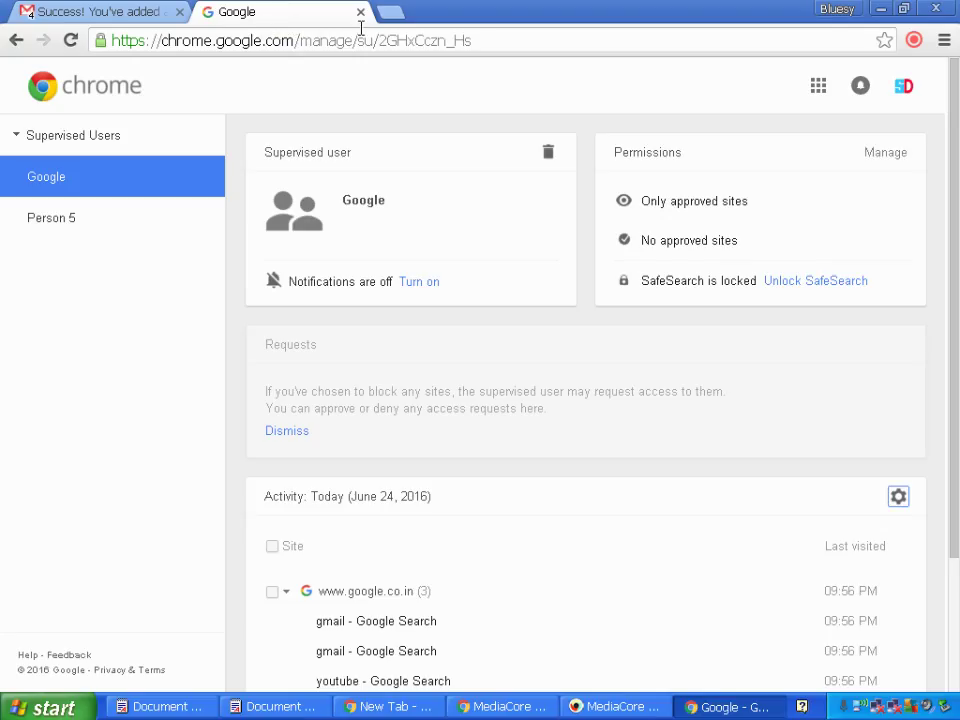
# - Revisit the Gmail setup email, select its confirmation heading, and return to the inbox
pyautogui.click(107, 10)
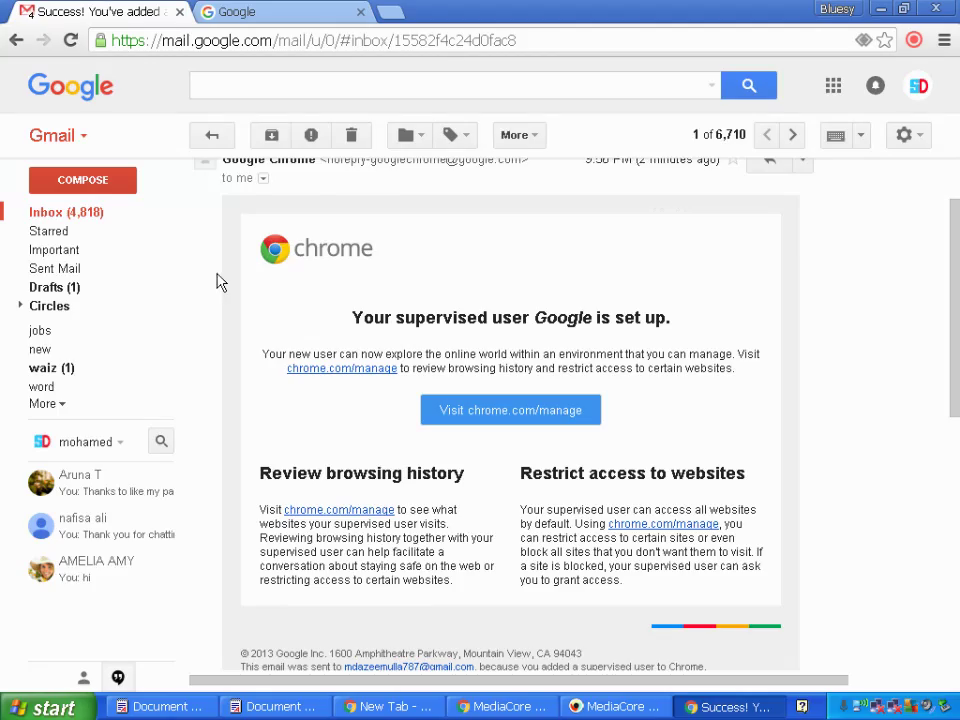
pyautogui.scroll(2, 500, 295)
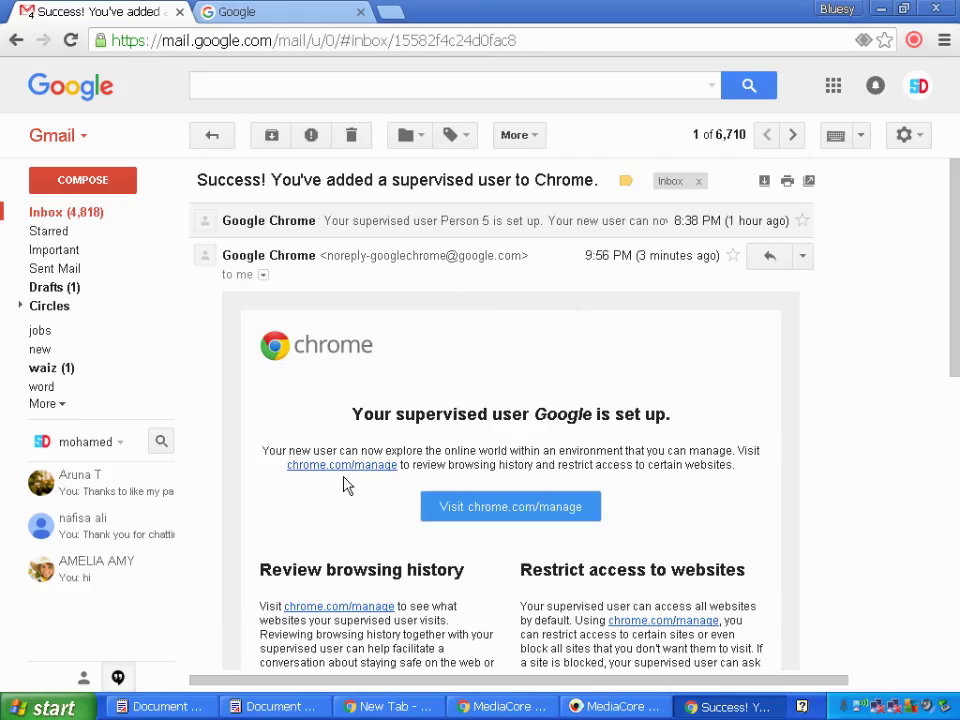
pyautogui.moveTo(354, 415); pyautogui.dragTo(672, 413)
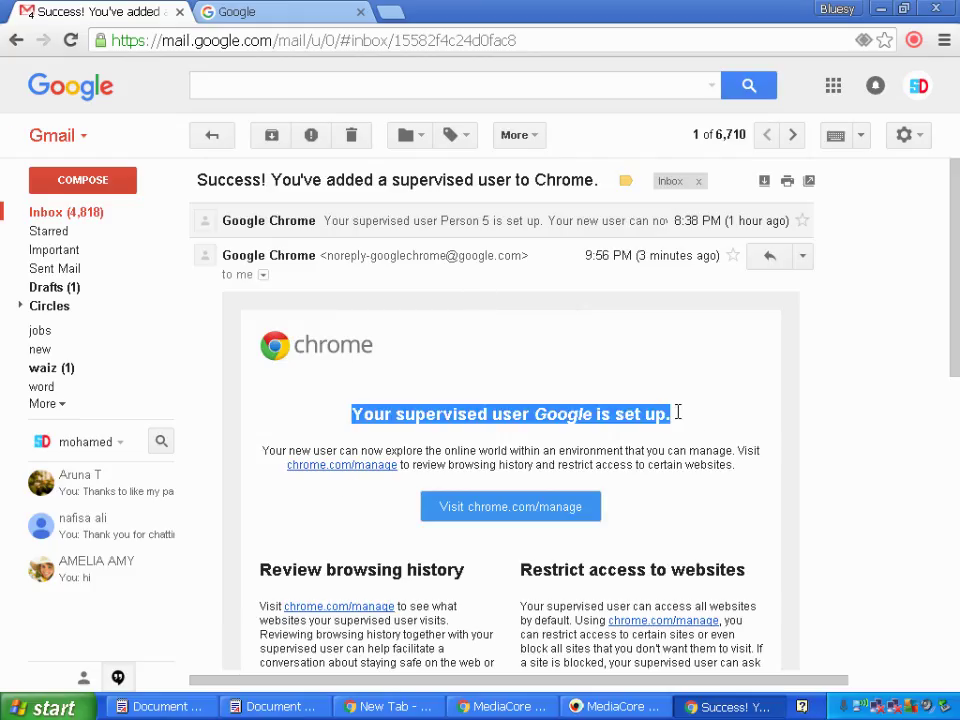
pyautogui.click(95, 212)
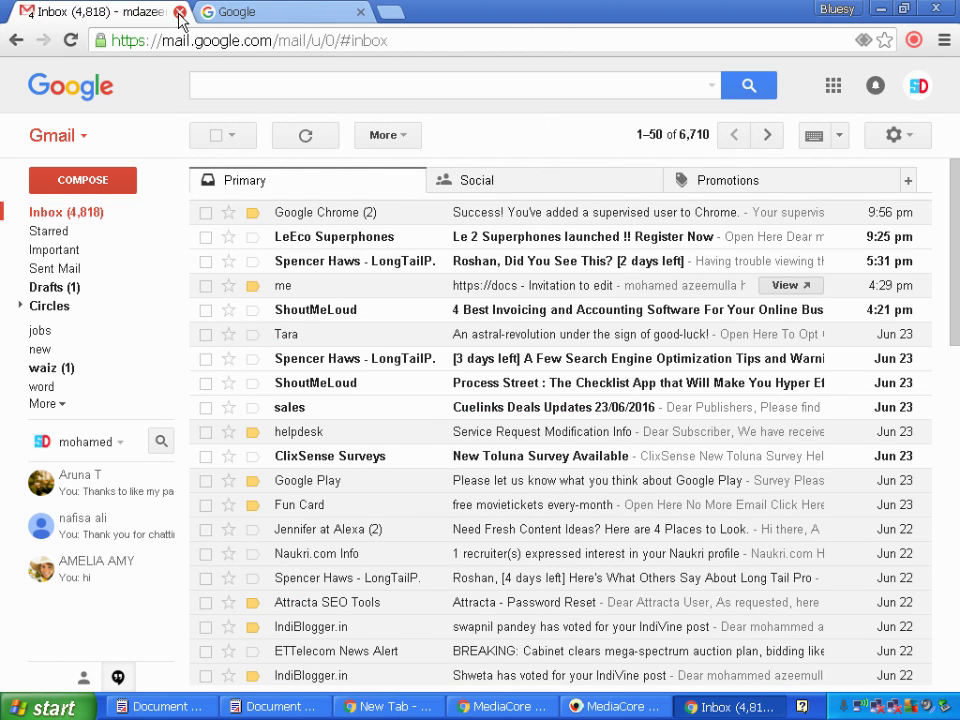
# - Close the Gmail tab, leaving the supervised-user dashboard, and minimize the browser
pyautogui.click(180, 12)
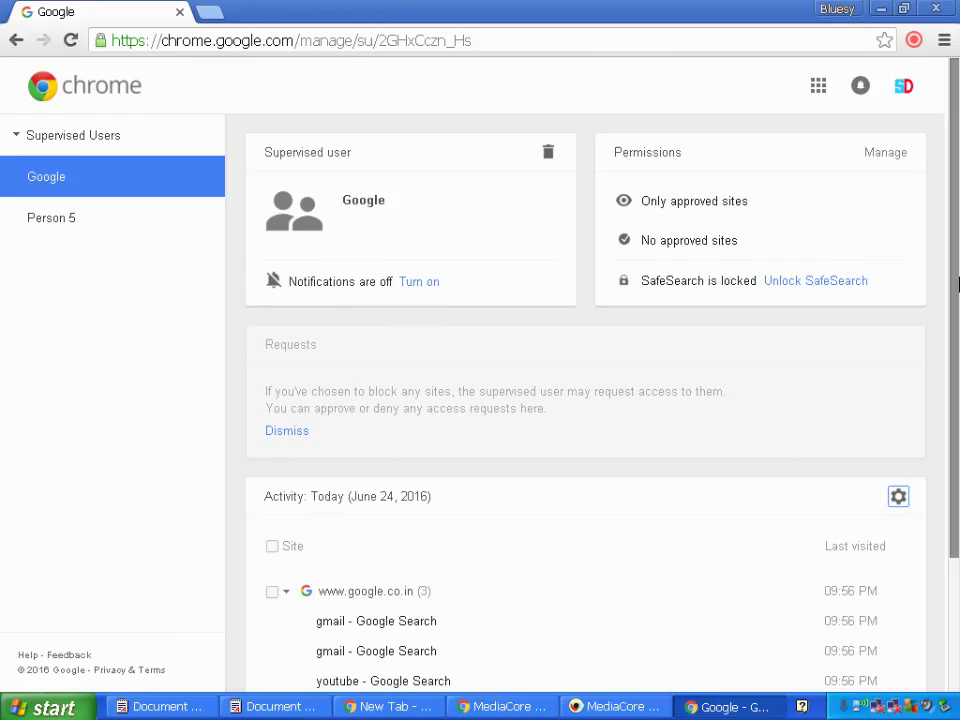
pyautogui.moveTo(957, 290)
pyautogui.mouseDown()
pyautogui.moveTo(957, 407)
pyautogui.moveTo(955, 284)
pyautogui.mouseUp()
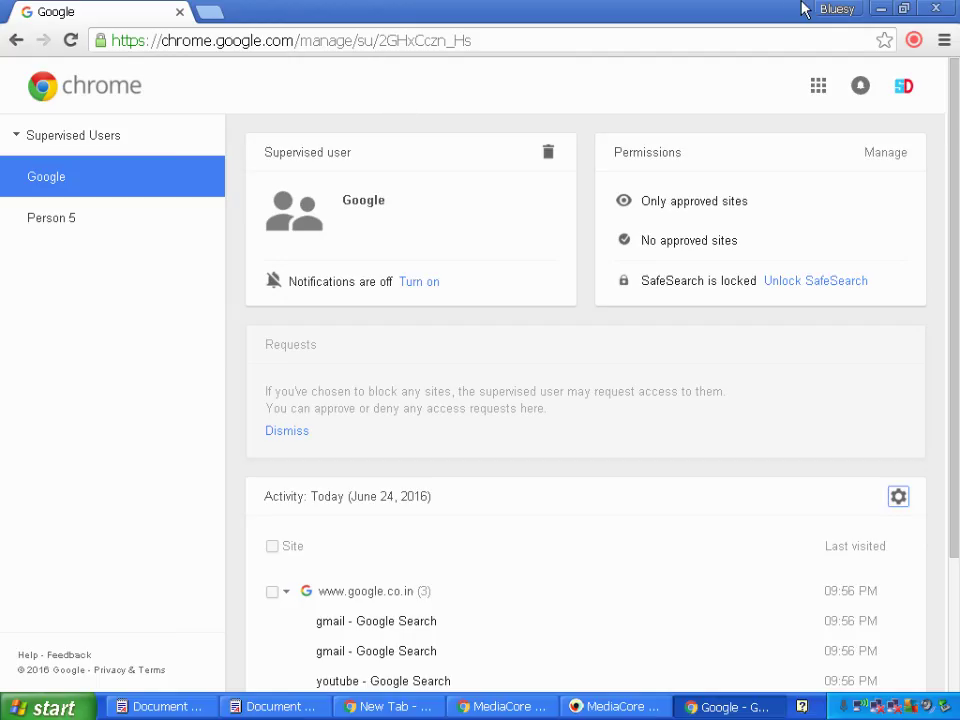
pyautogui.click(878, 9)
# - Open Chrome Settings from the ≡ menu and scroll to the People section listing Google
pyautogui.click(943, 40)
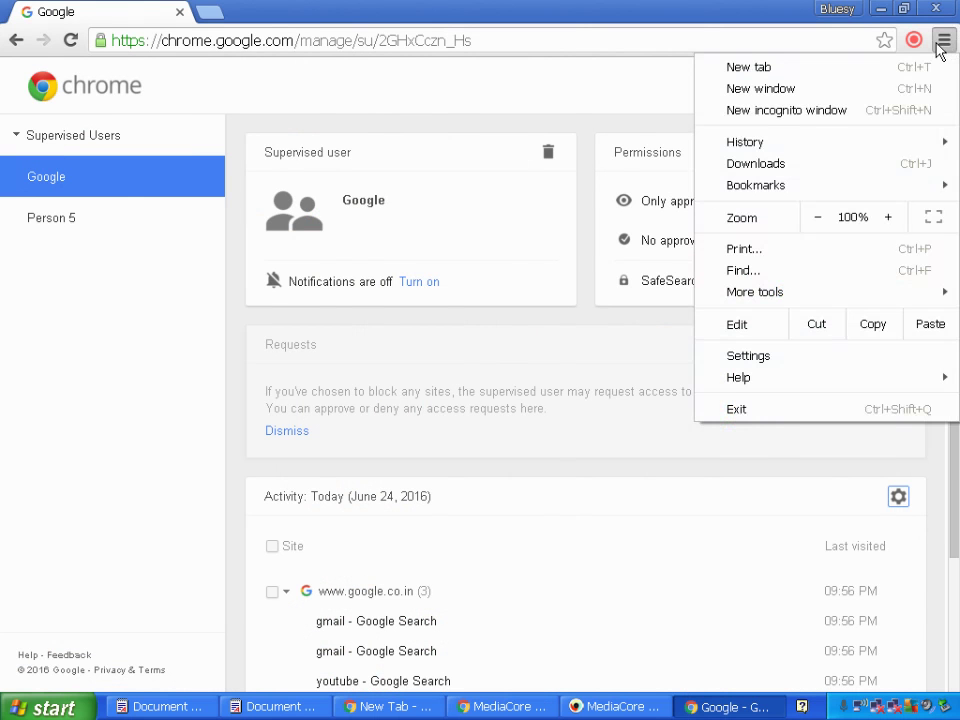
pyautogui.click(806, 356)
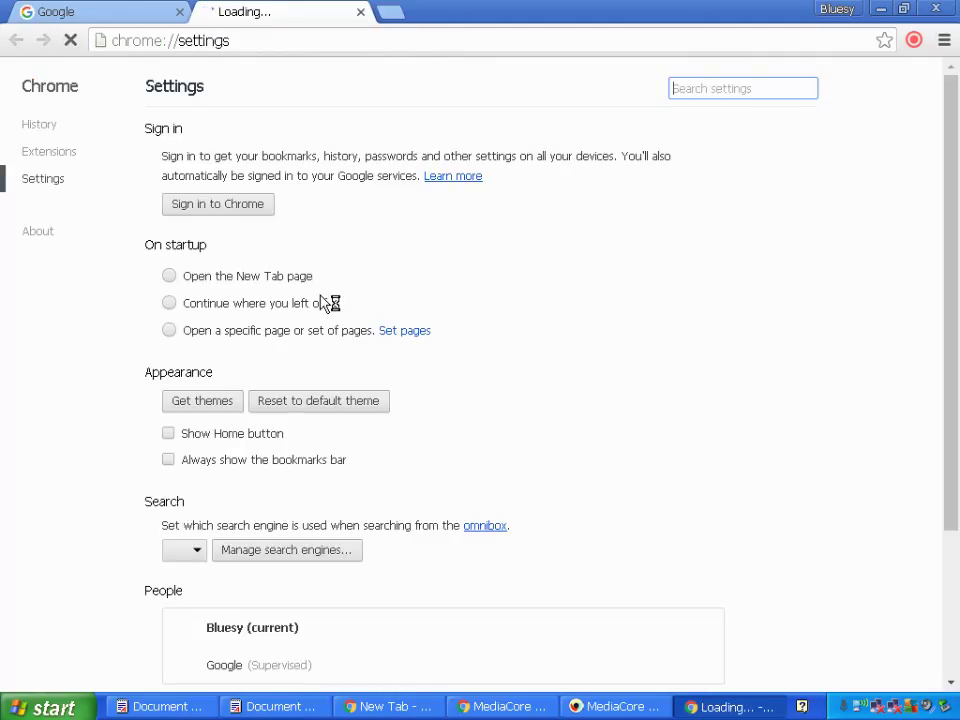
pyautogui.scroll(-3, 274, 522)
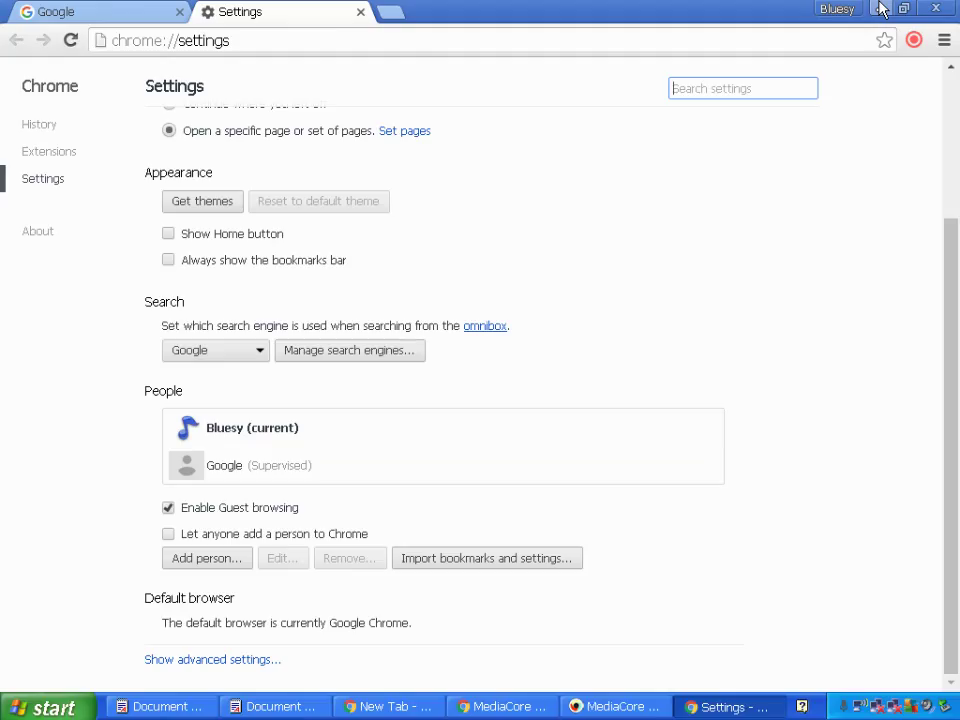
pyautogui.click(880, 8)
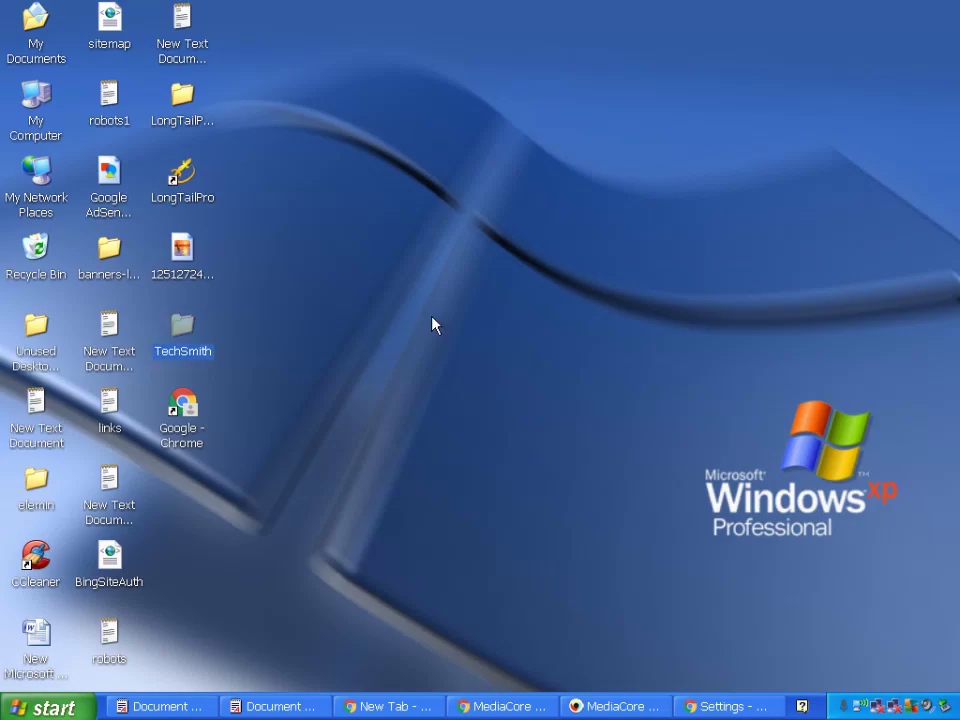
pyautogui.rightClick(433, 322)
pyautogui.click(459, 358)
pyautogui.click(198, 438)
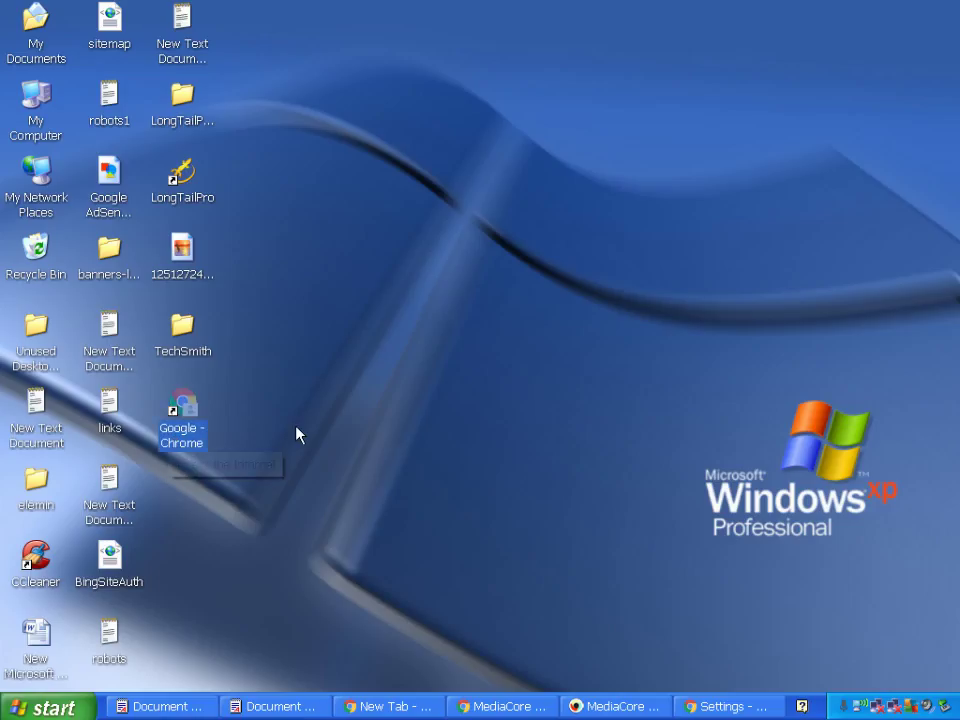
pyautogui.click(720, 706)
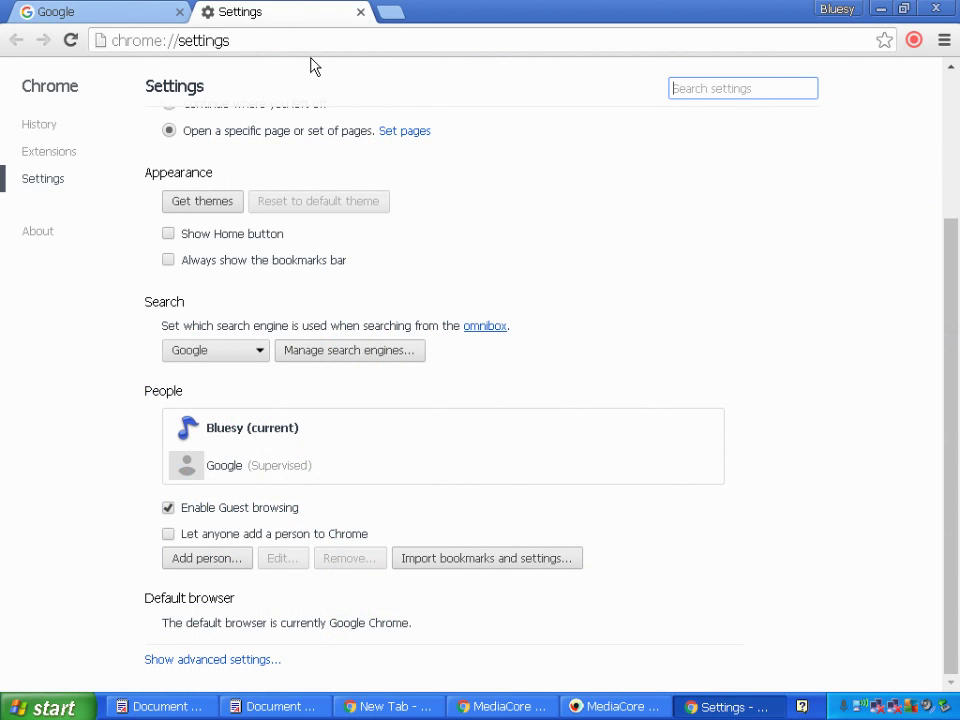
# - Close the Settings tab and scroll back to the top of the chrome.com/manage dashboard
pyautogui.click(360, 12)
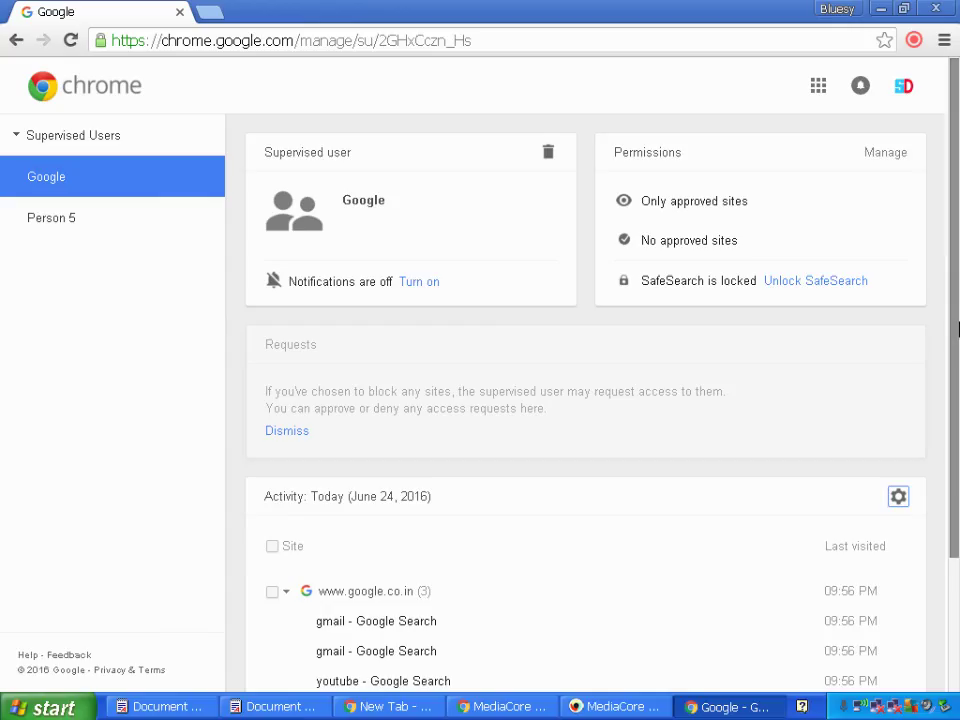
pyautogui.scroll(-3, 947, 265)
pyautogui.scroll(3, 957, 385)
pyautogui.scroll(1, 957, 385)
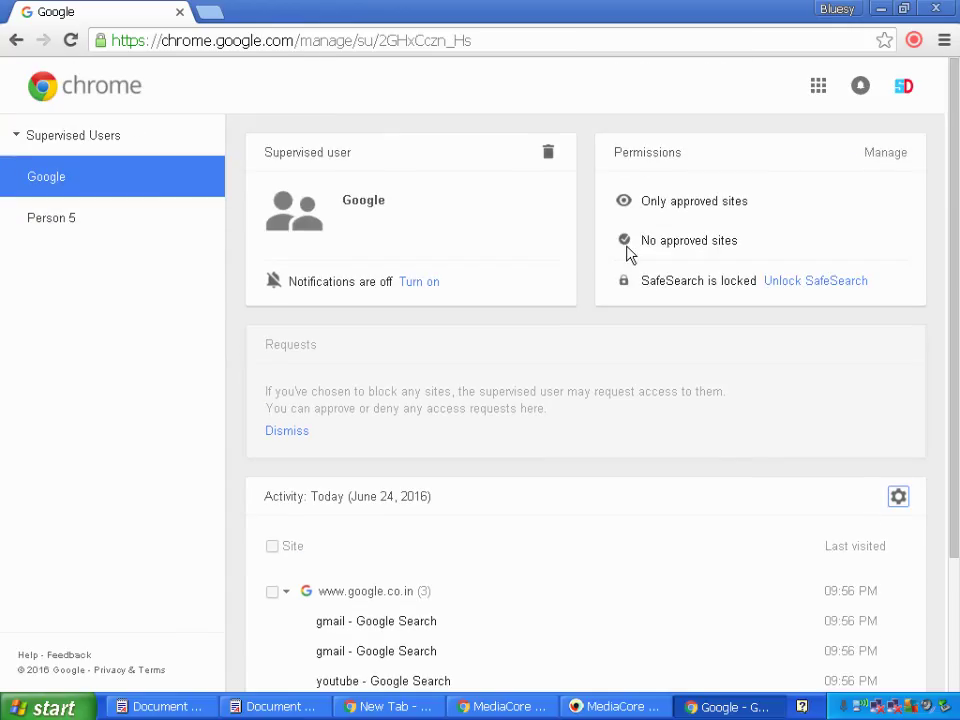